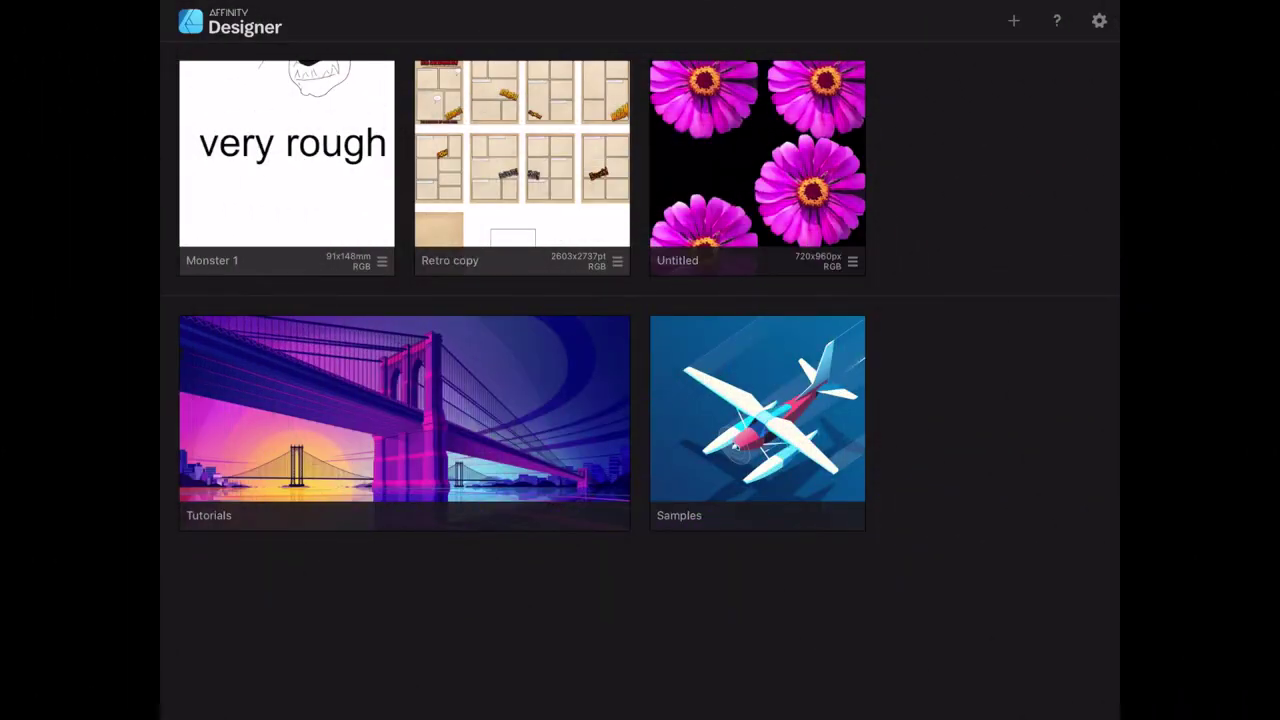
# Step: Create an A4 portrait Print document in millimetres at 300 DPI with a transparent background
pyautogui.click(1013, 20)
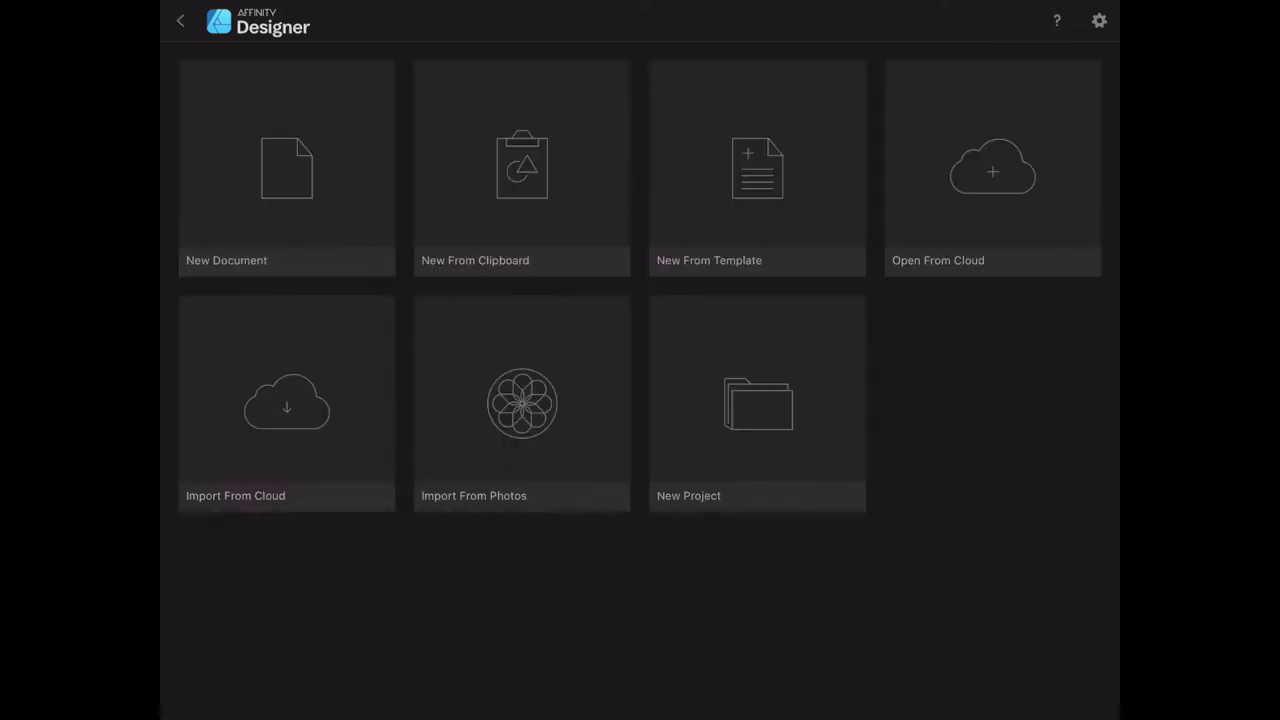
pyautogui.click(286, 167)
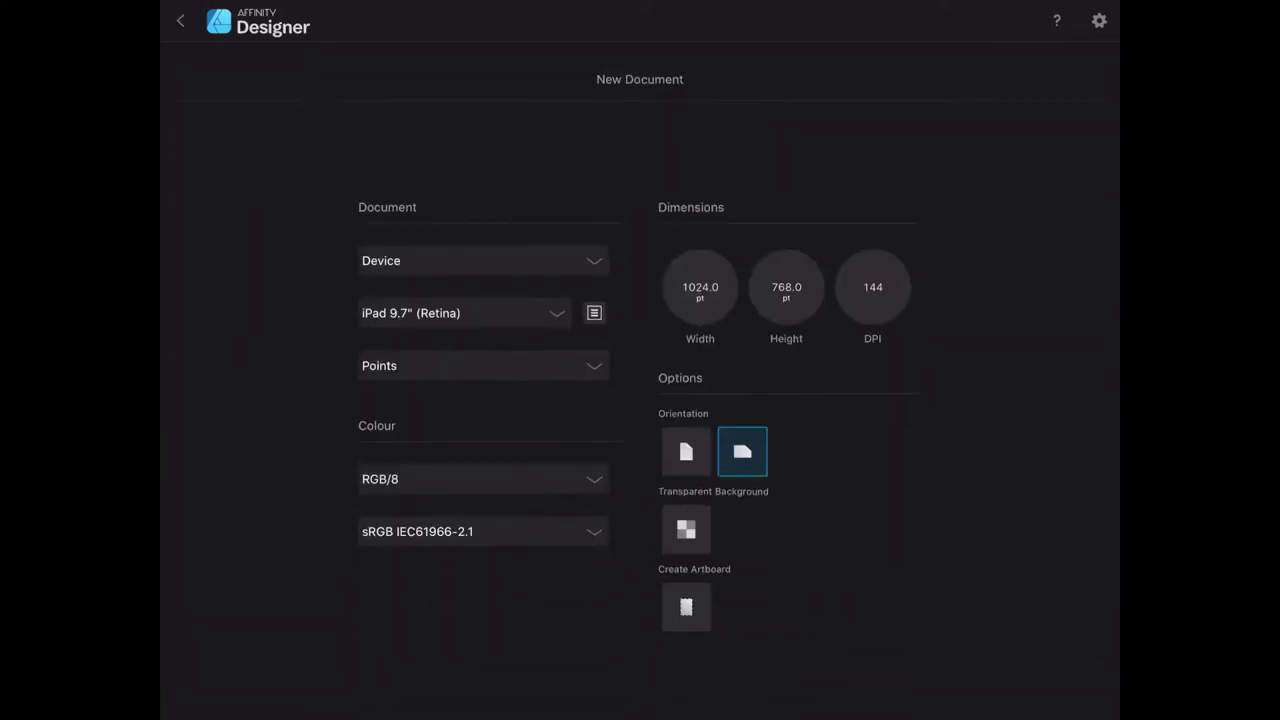
pyautogui.click(480, 202)
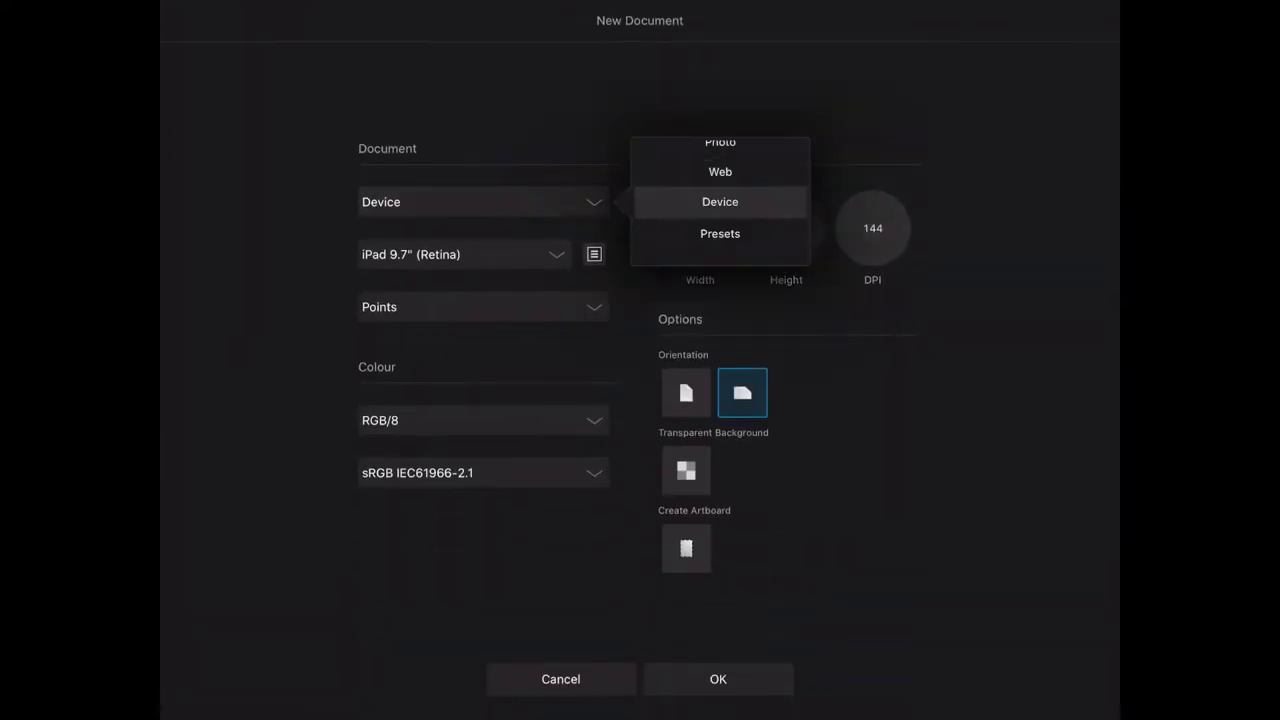
pyautogui.moveTo(737, 229); pyautogui.dragTo(749, 251)
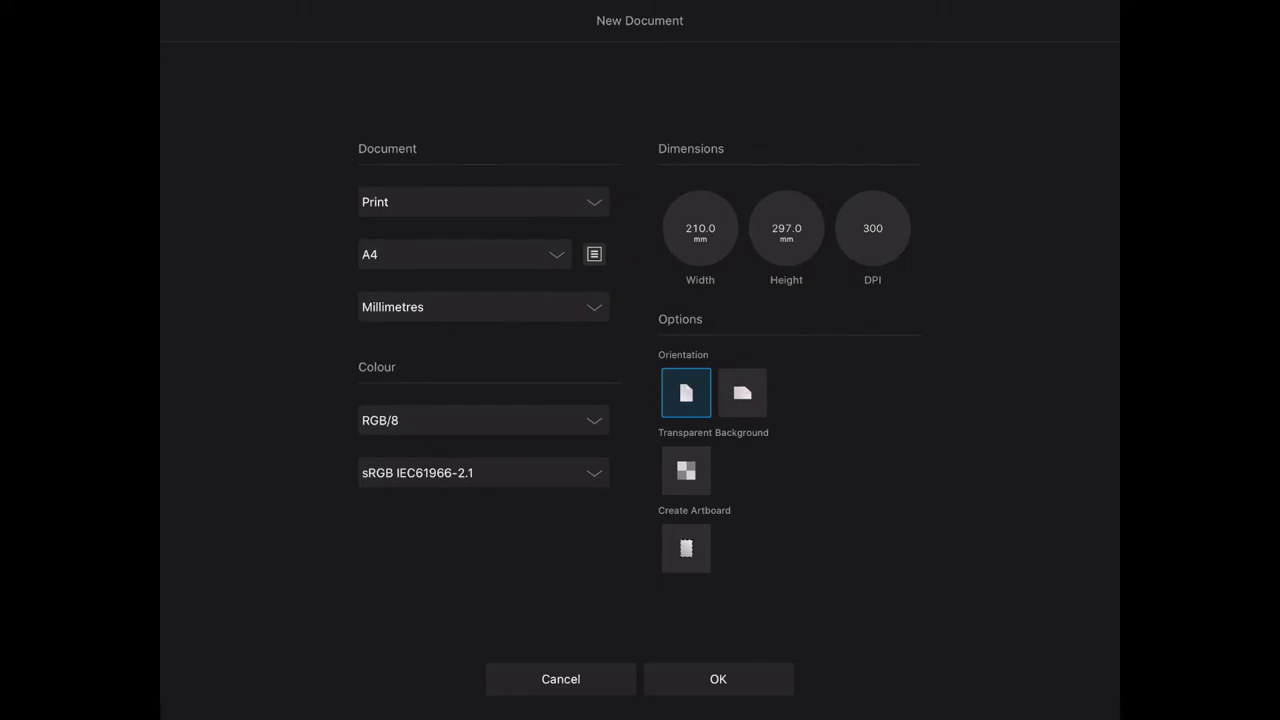
pyautogui.click(686, 470)
pyautogui.click(718, 679)
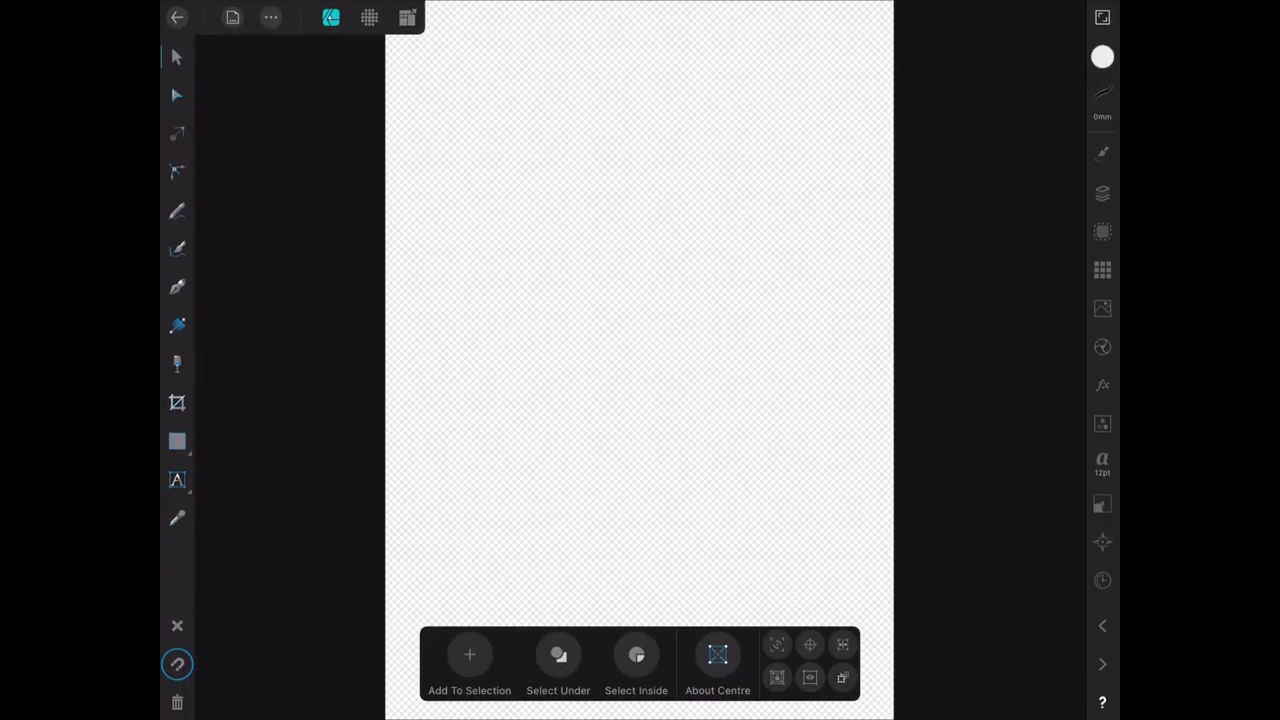
# Step: Search Unsplash stock for 'people' and add the photo of the smiling woman in red
pyautogui.click(1102, 308)
pyautogui.click(955, 90)
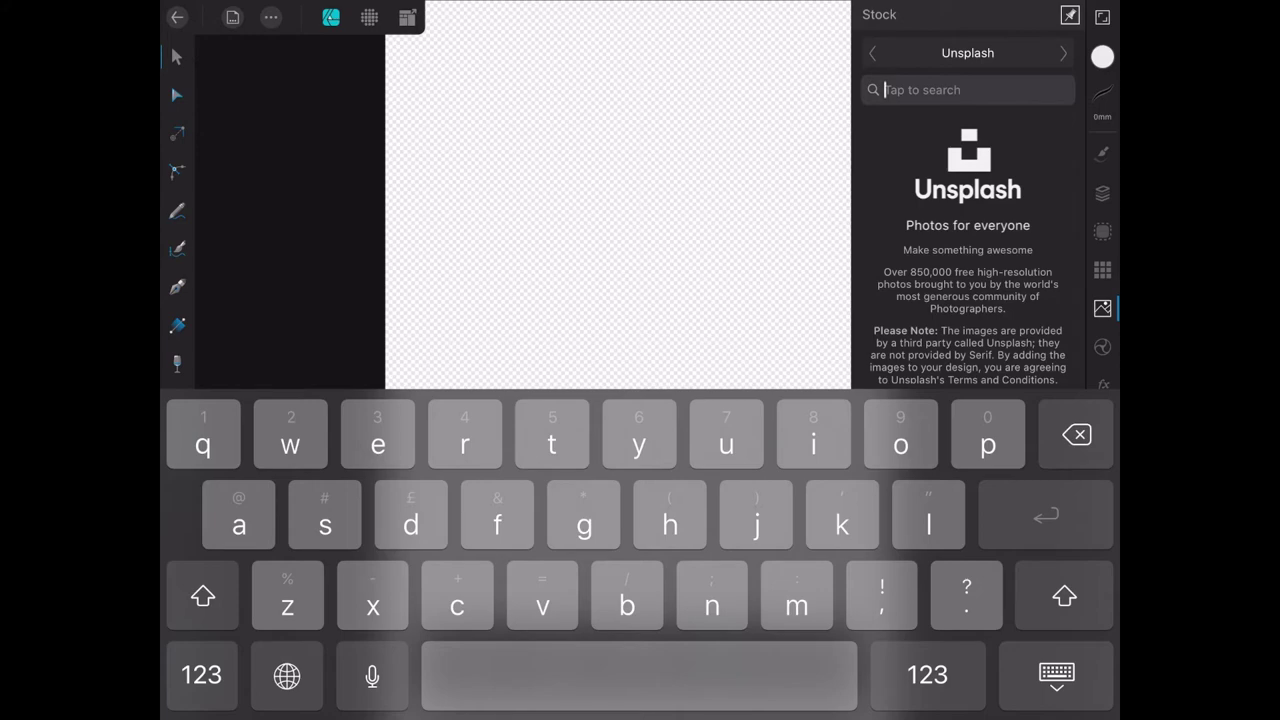
pyautogui.write('people')
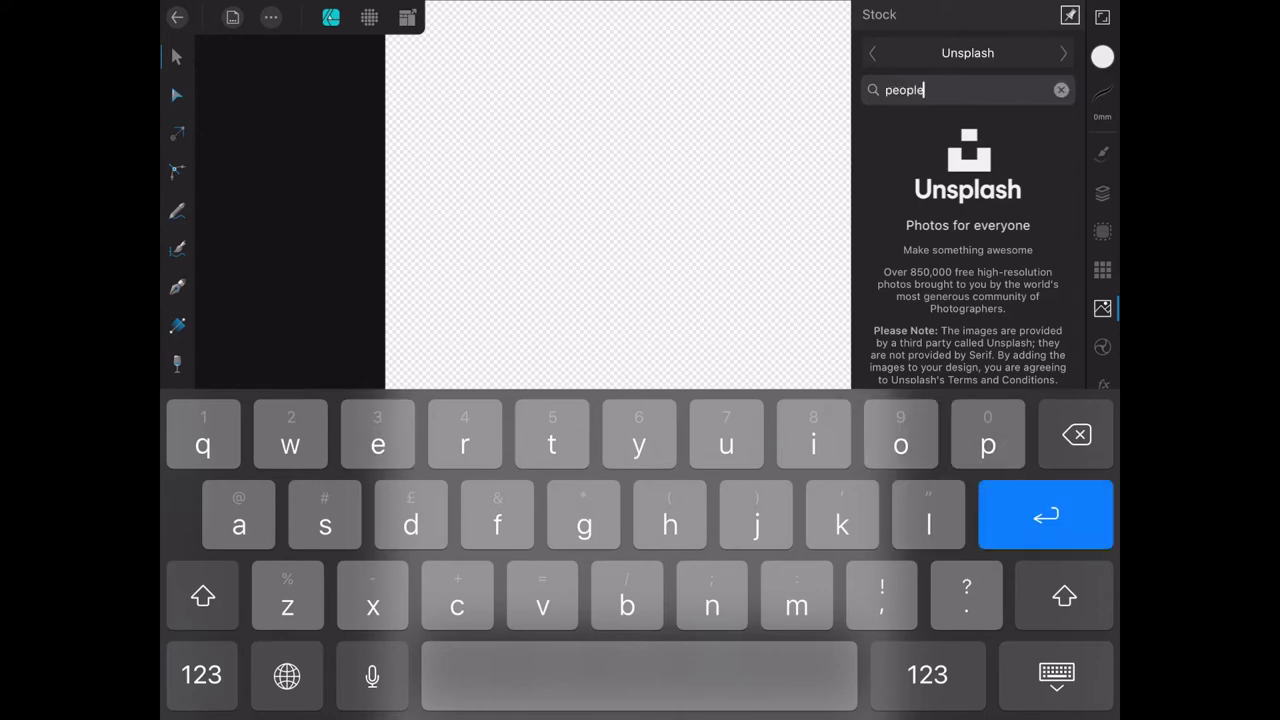
pyautogui.press('Return')
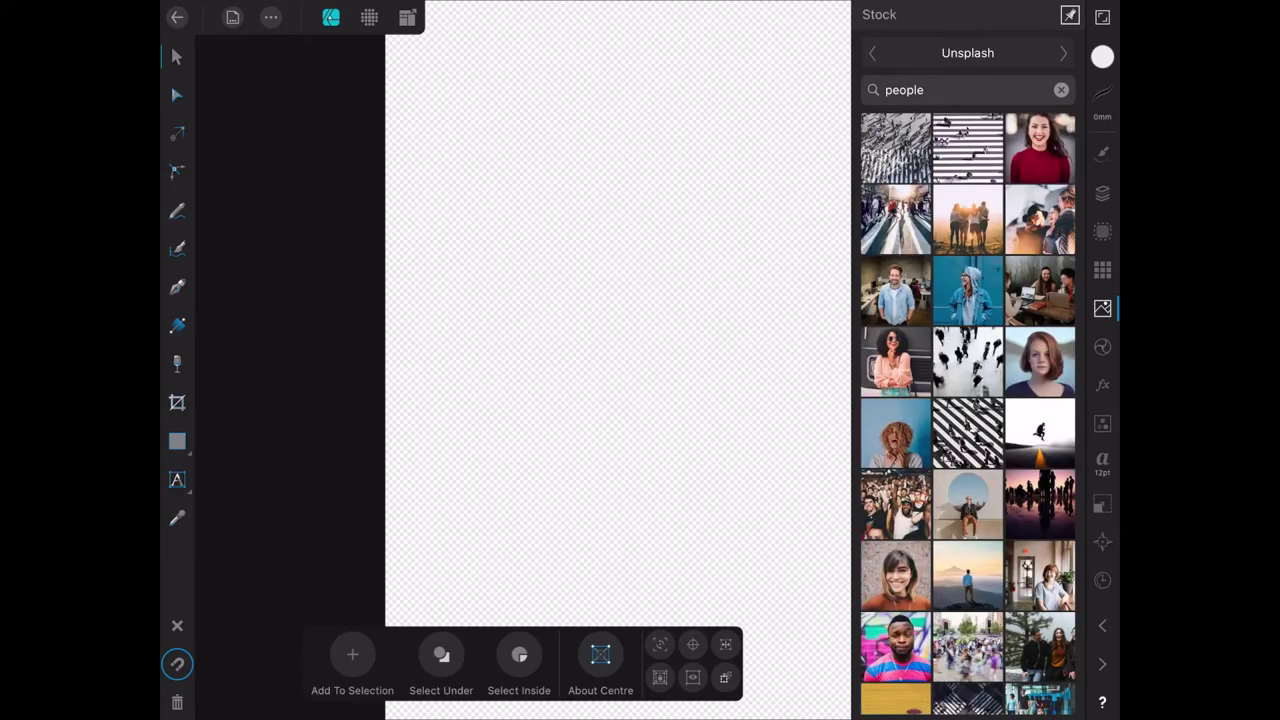
pyautogui.click(1040, 148)
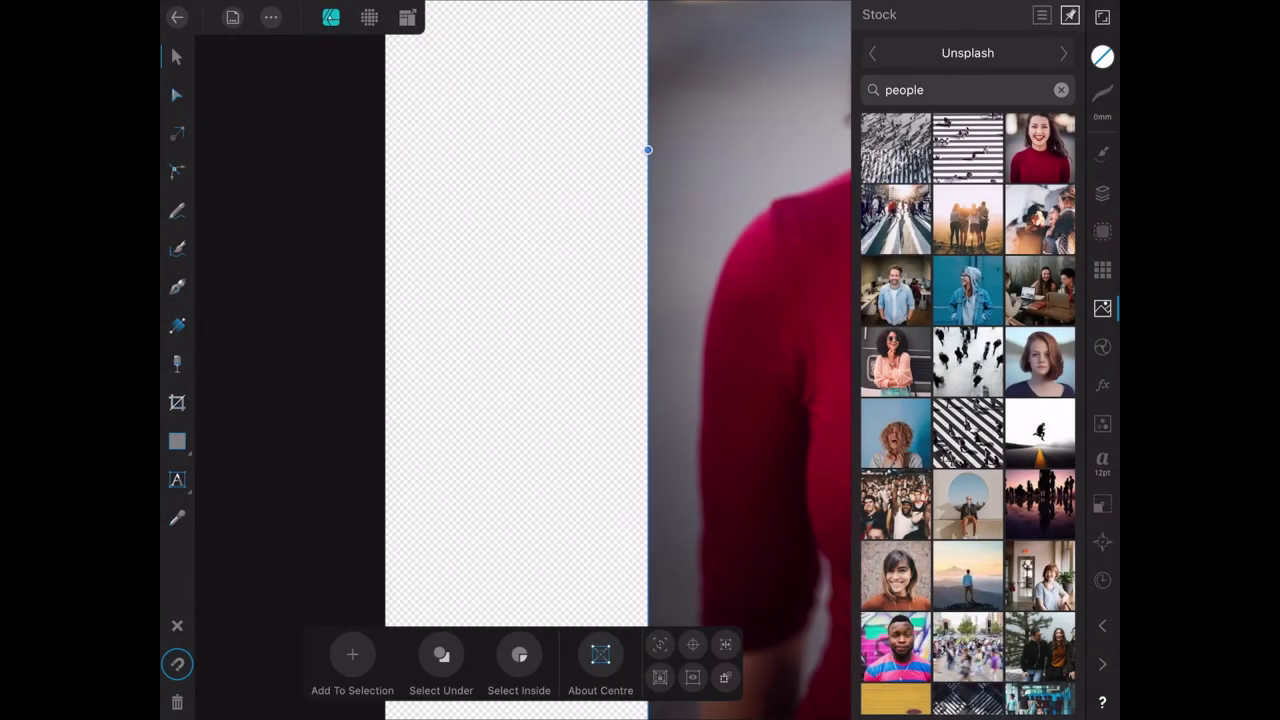
# Step: Close the Stock panel and move the photo down so her face is on the page
pyautogui.click(1102, 308)
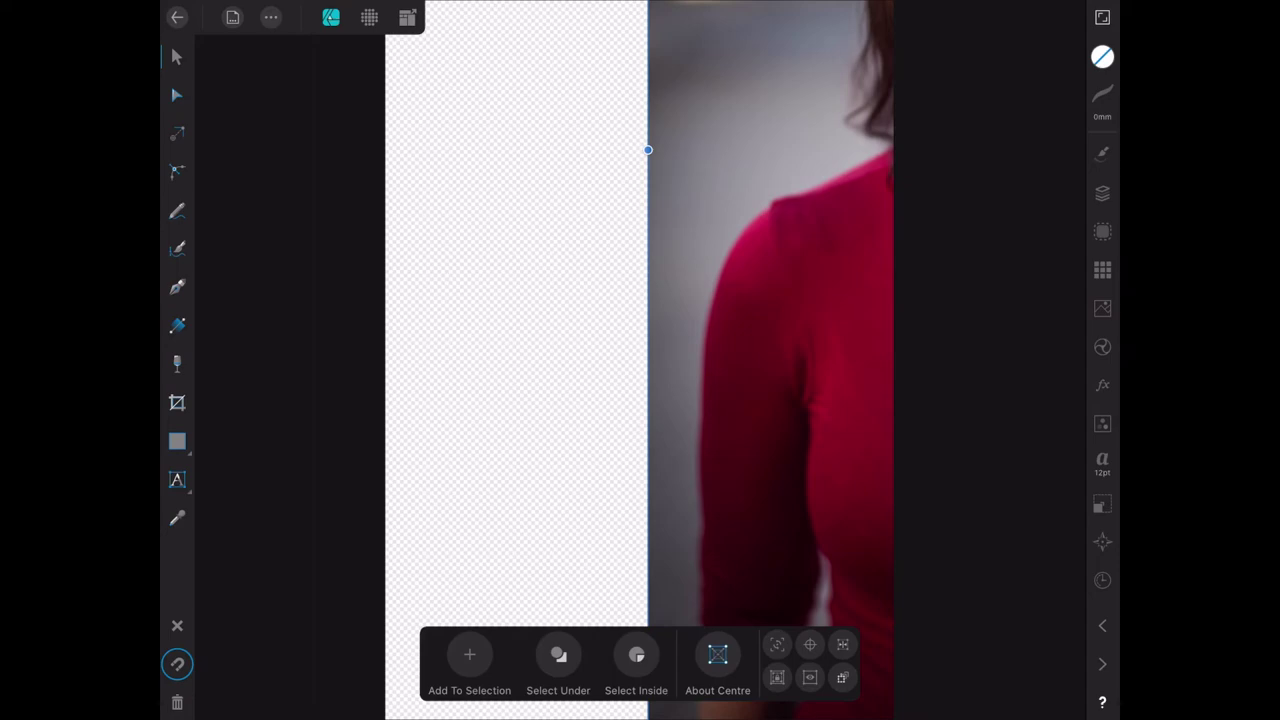
pyautogui.moveTo(805, 372); pyautogui.dragTo(552, 383)
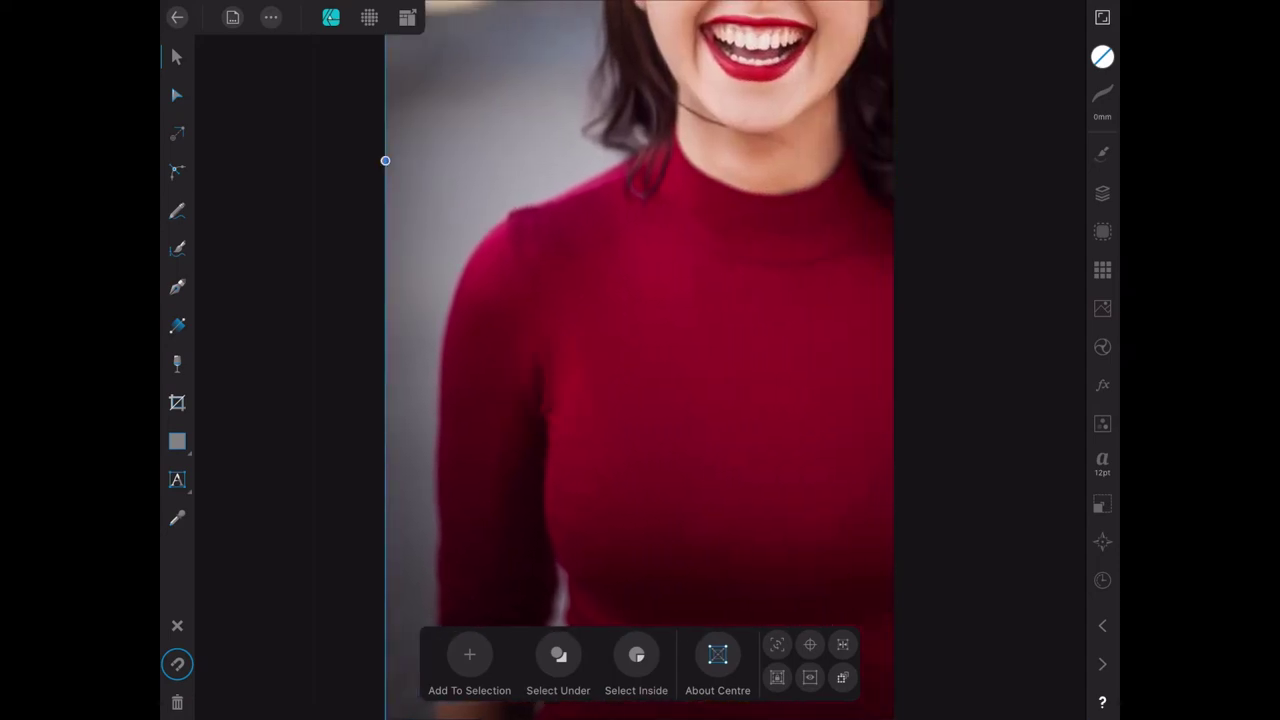
pyautogui.moveTo(655, 234); pyautogui.dragTo(689, 363)
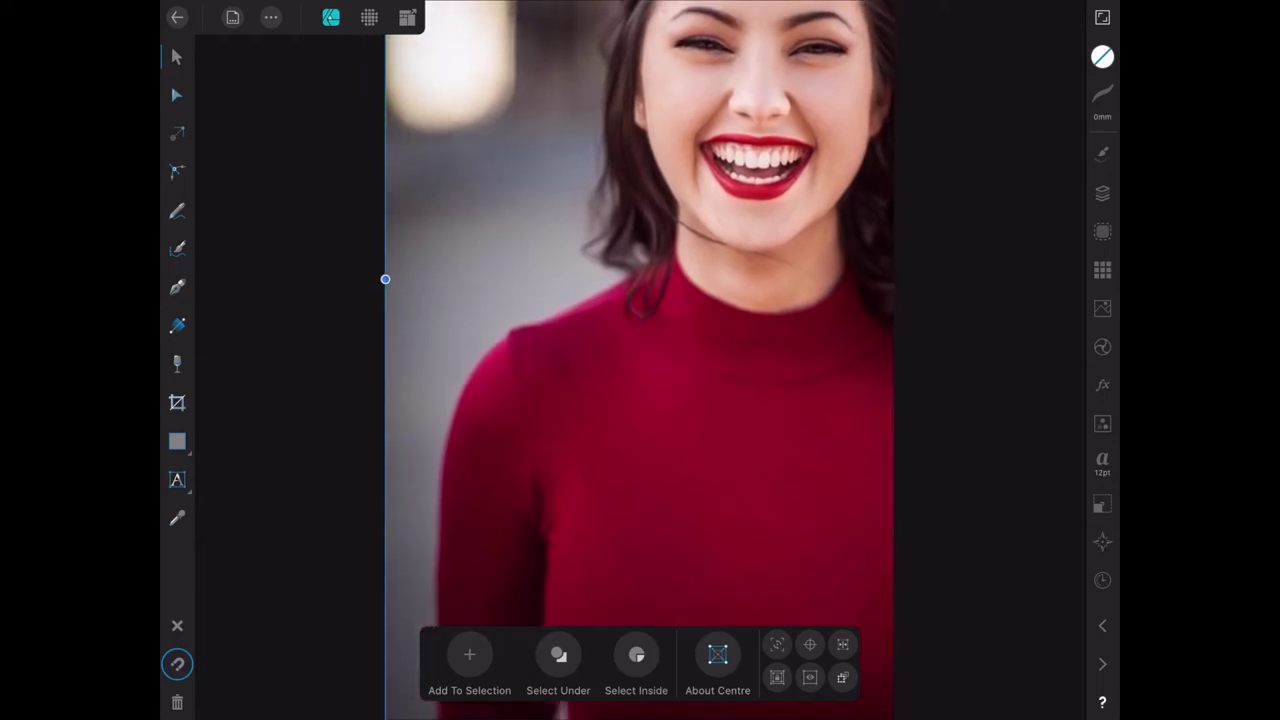
pyautogui.scroll(-5, 731, 300)
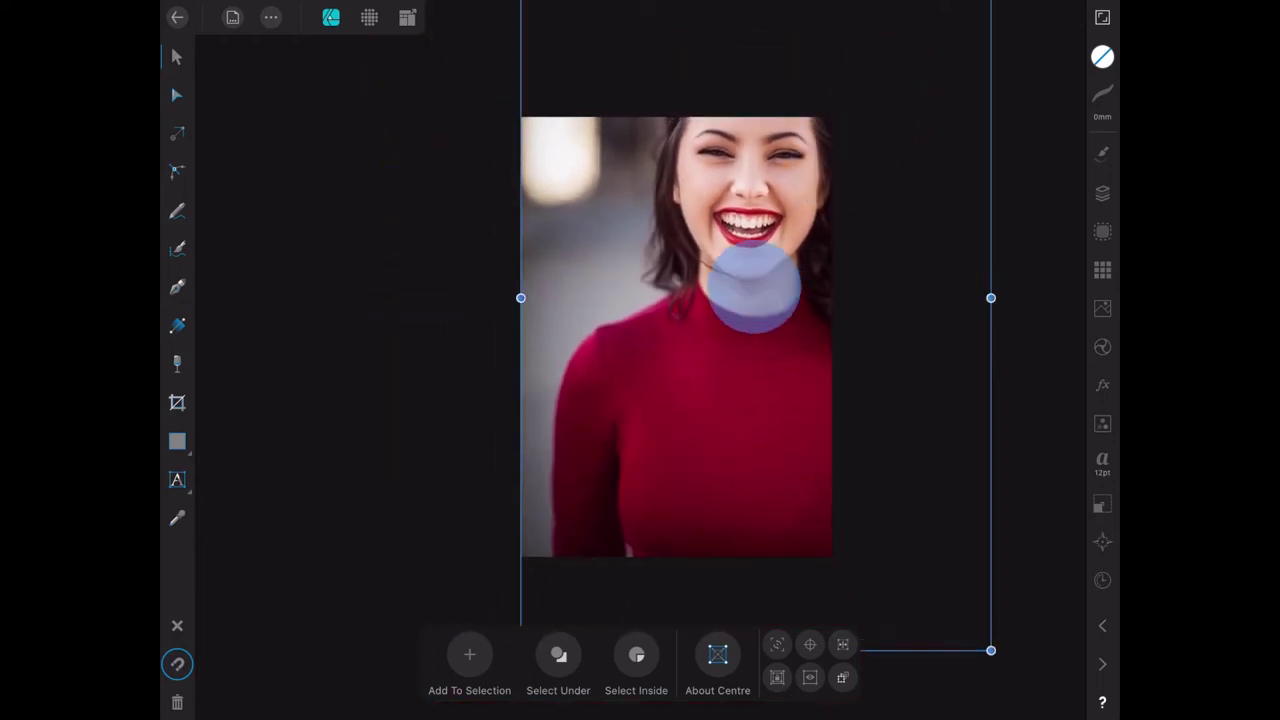
pyautogui.moveTo(713, 335)
pyautogui.mouseDown()
pyautogui.moveTo(702, 450)
pyautogui.moveTo(698, 434)
pyautogui.mouseUp()
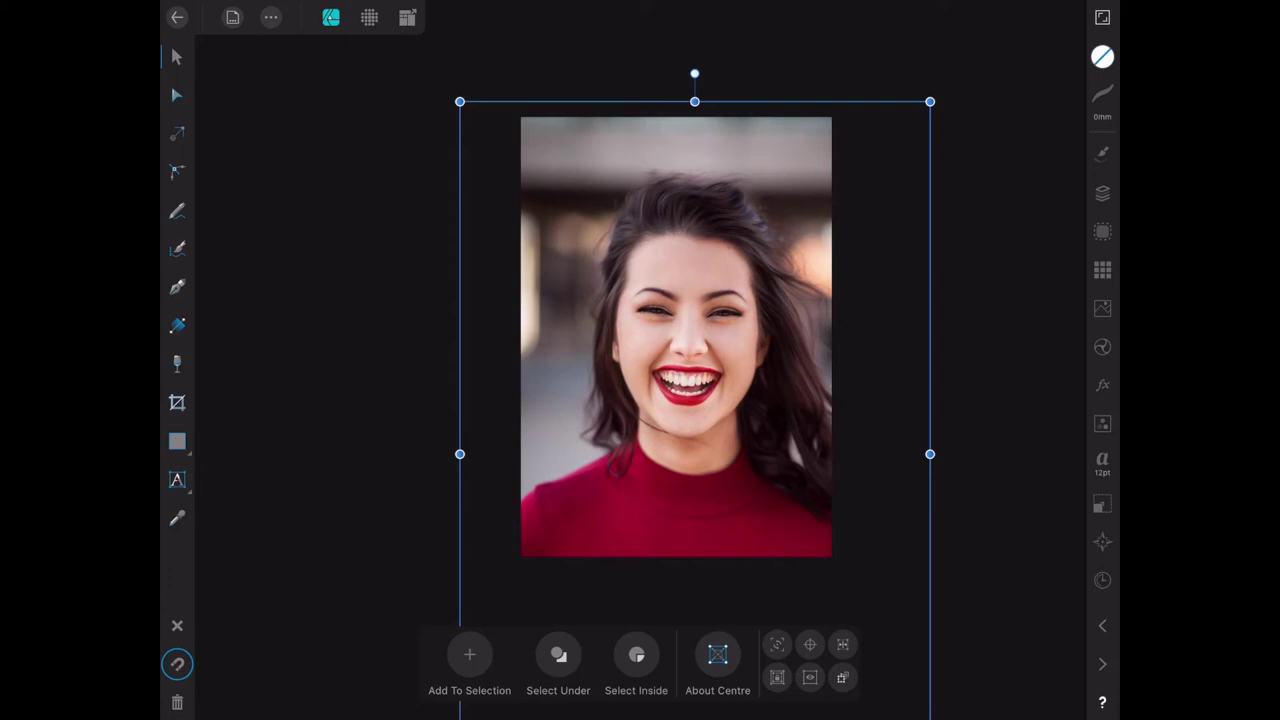
# Step: Scale the photo down from its corner, centre it horizontally on the page, and deselect
pyautogui.moveTo(930, 101); pyautogui.dragTo(826, 341)
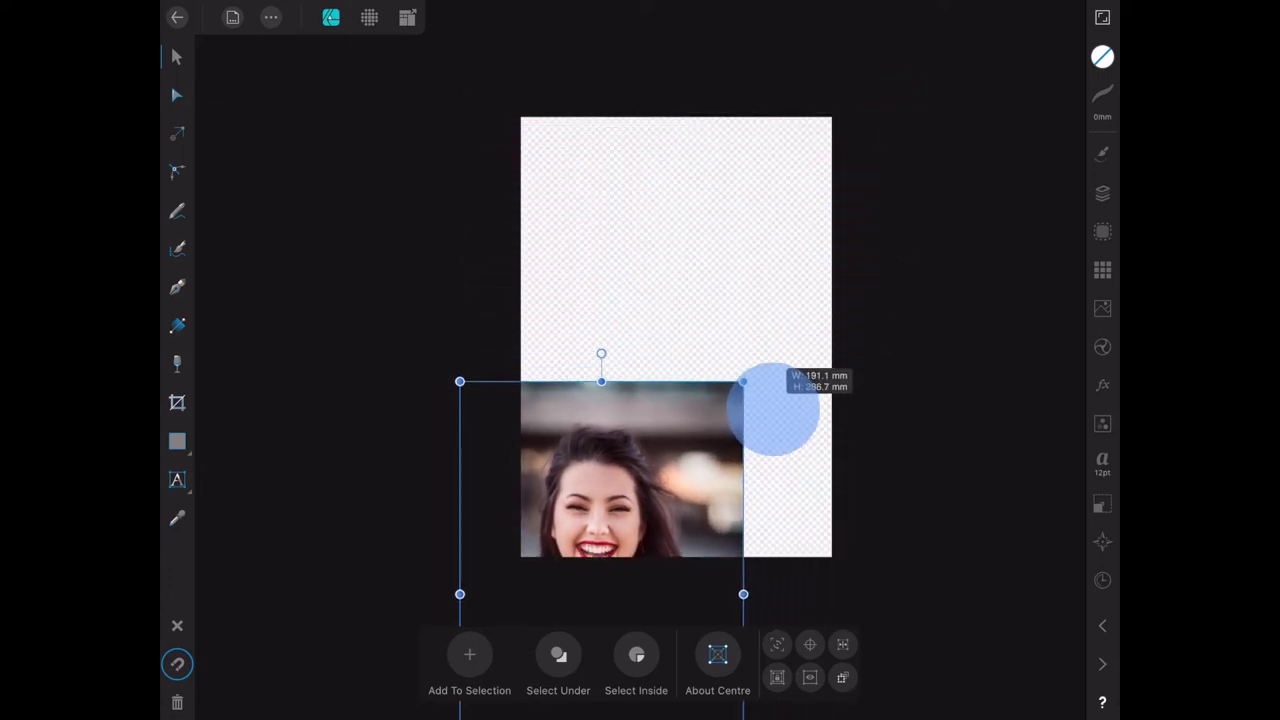
pyautogui.moveTo(826, 341); pyautogui.dragTo(731, 463)
pyautogui.moveTo(576, 585); pyautogui.dragTo(665, 315)
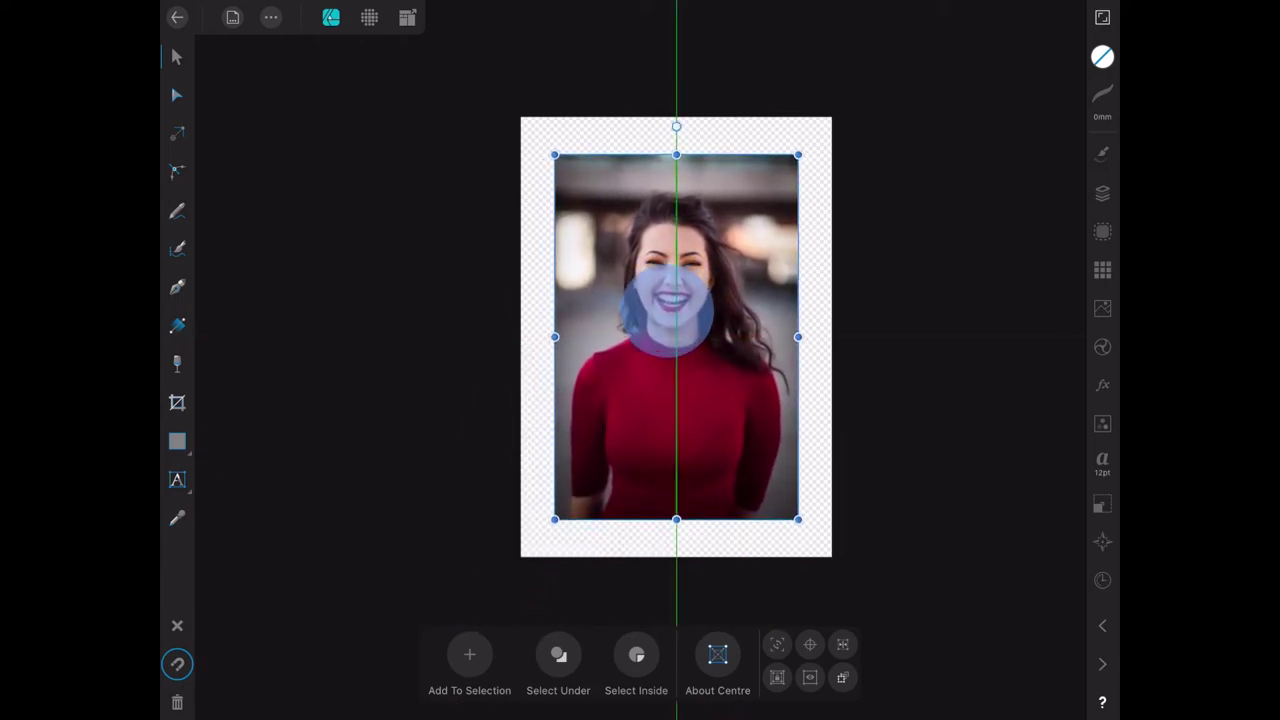
pyautogui.moveTo(665, 315); pyautogui.dragTo(667, 308)
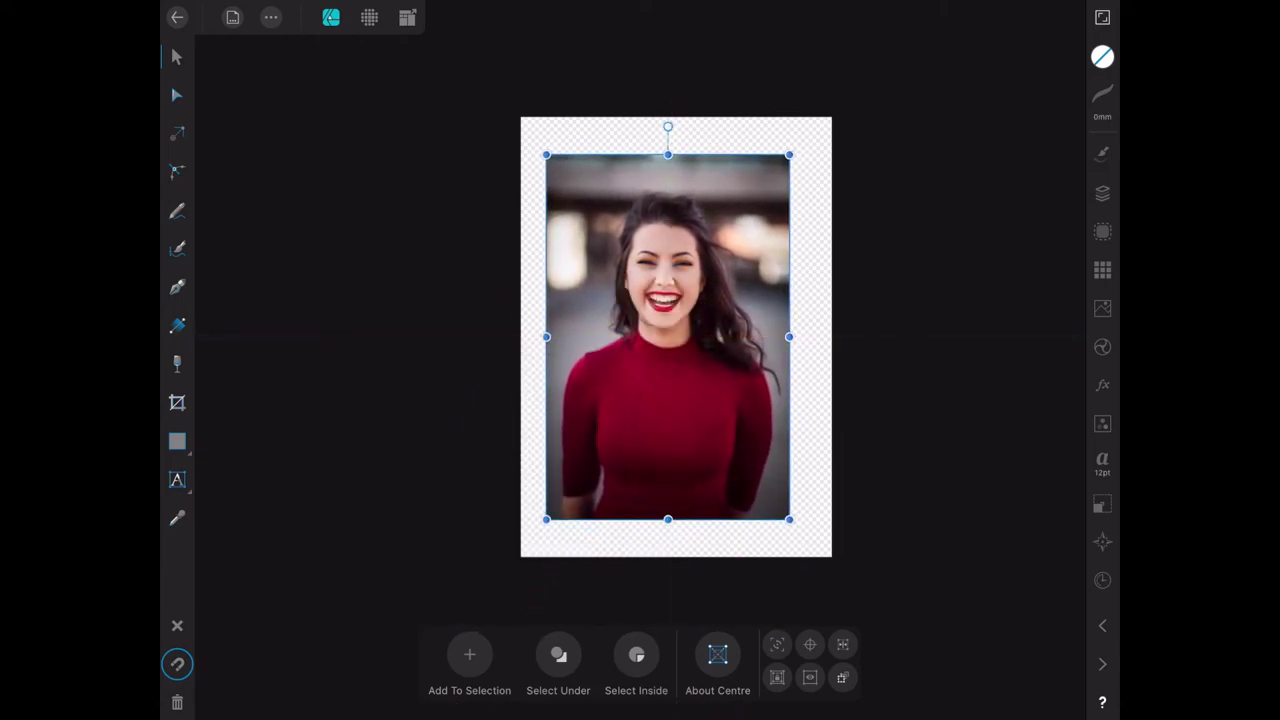
pyautogui.moveTo(692, 405); pyautogui.dragTo(707, 405)
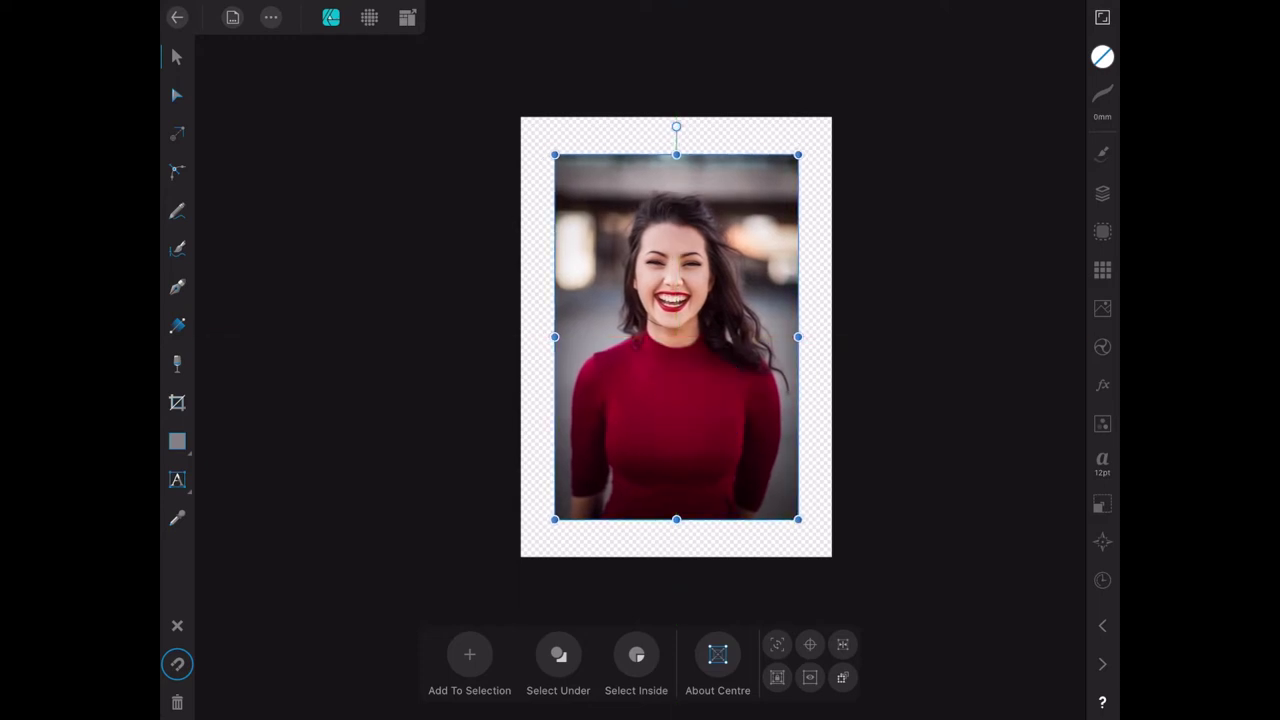
pyautogui.hotkey('ctrl', 'd')
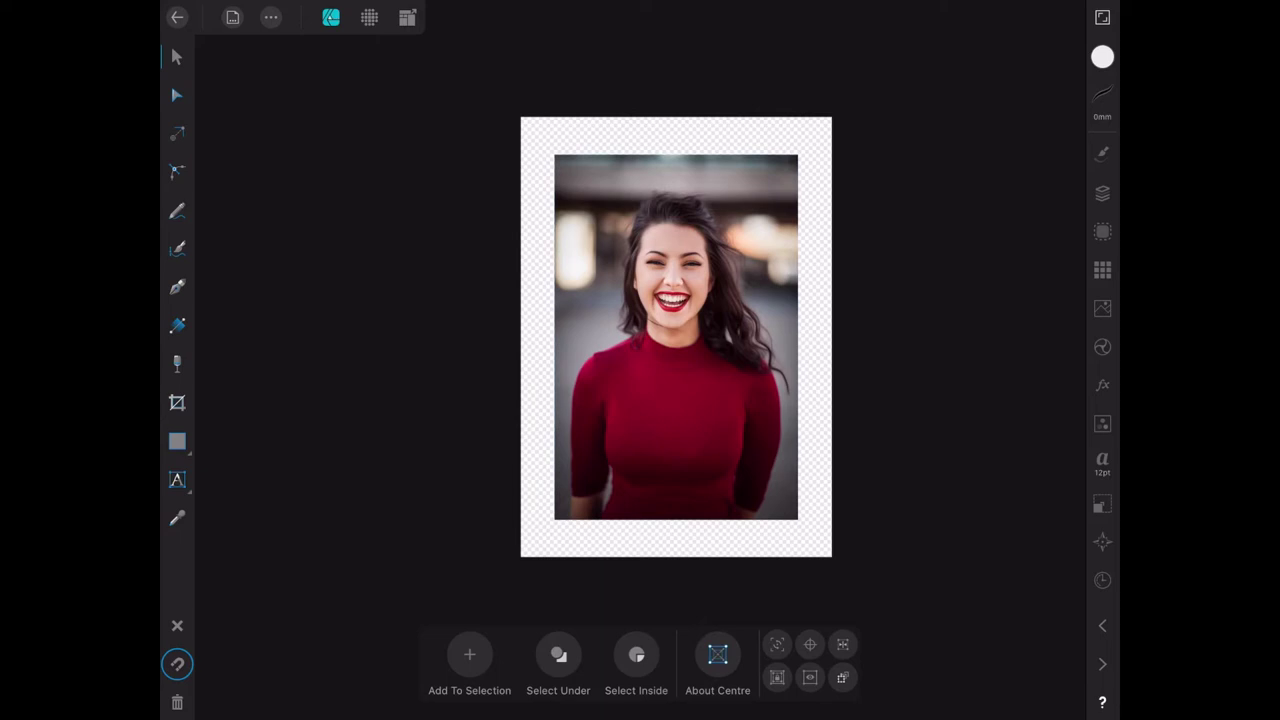
# Step: Check the Layers panel, then show the Rectangle tool's flyout of shape tools
pyautogui.click(1102, 193)
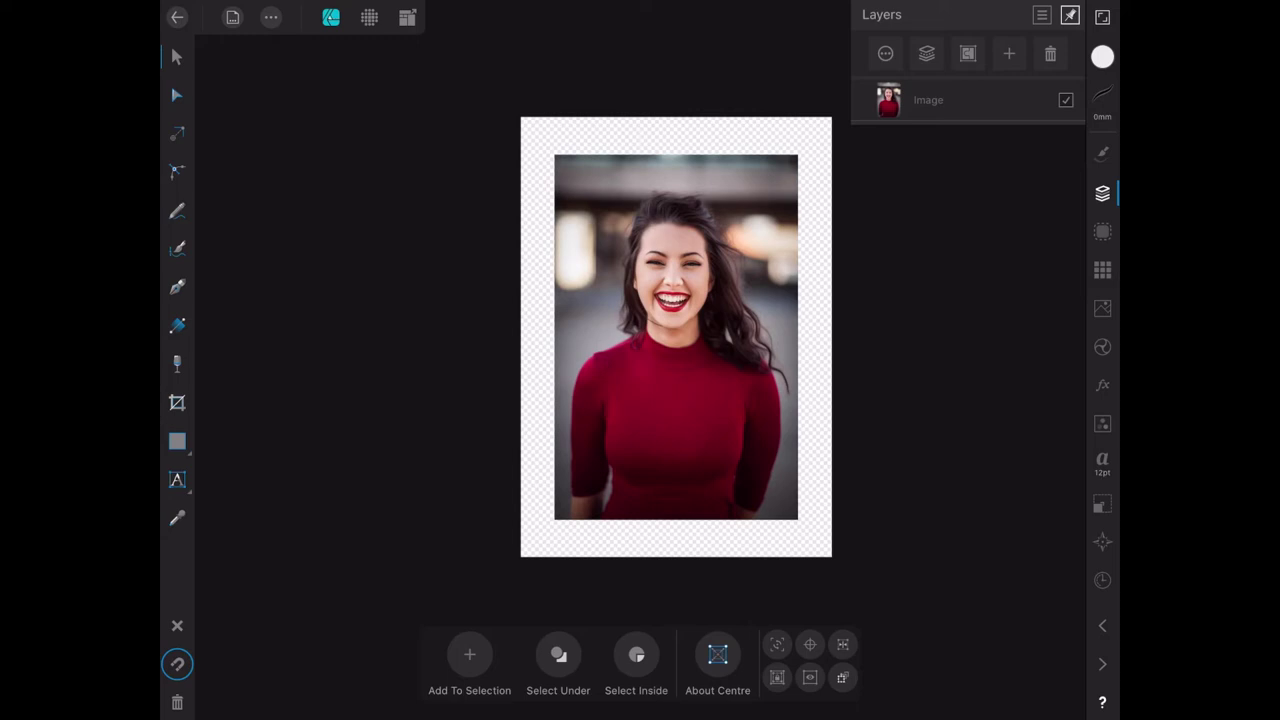
pyautogui.click(1102, 193)
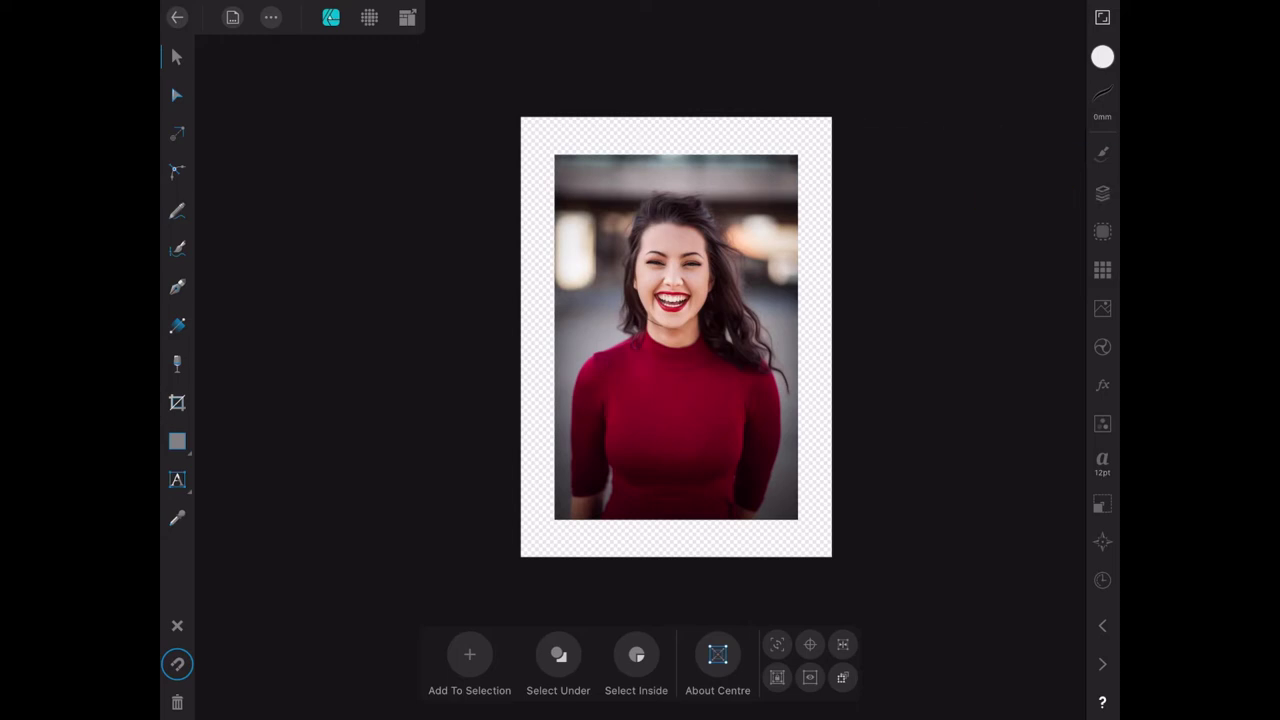
pyautogui.click(177, 441)
pyautogui.click(180, 442)
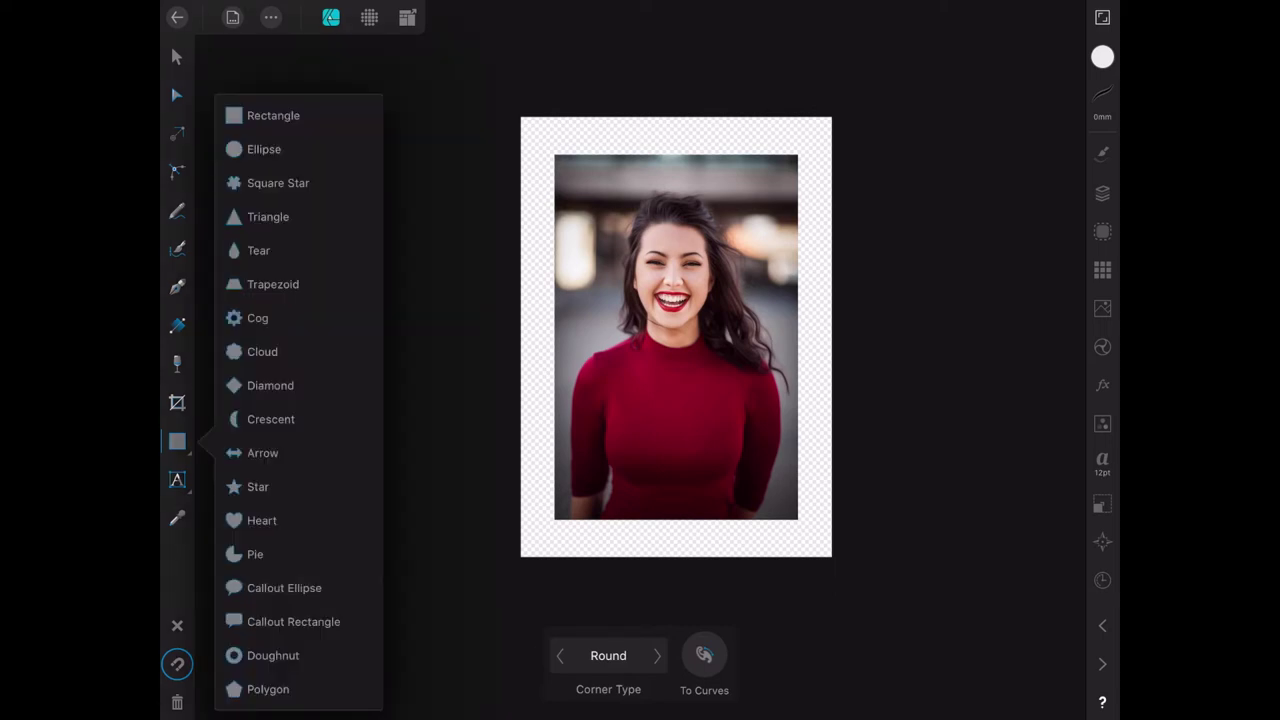
# Step: Draw a white heart over the photo, undo a stray move, and nudge it over her face
pyautogui.click(261, 520)
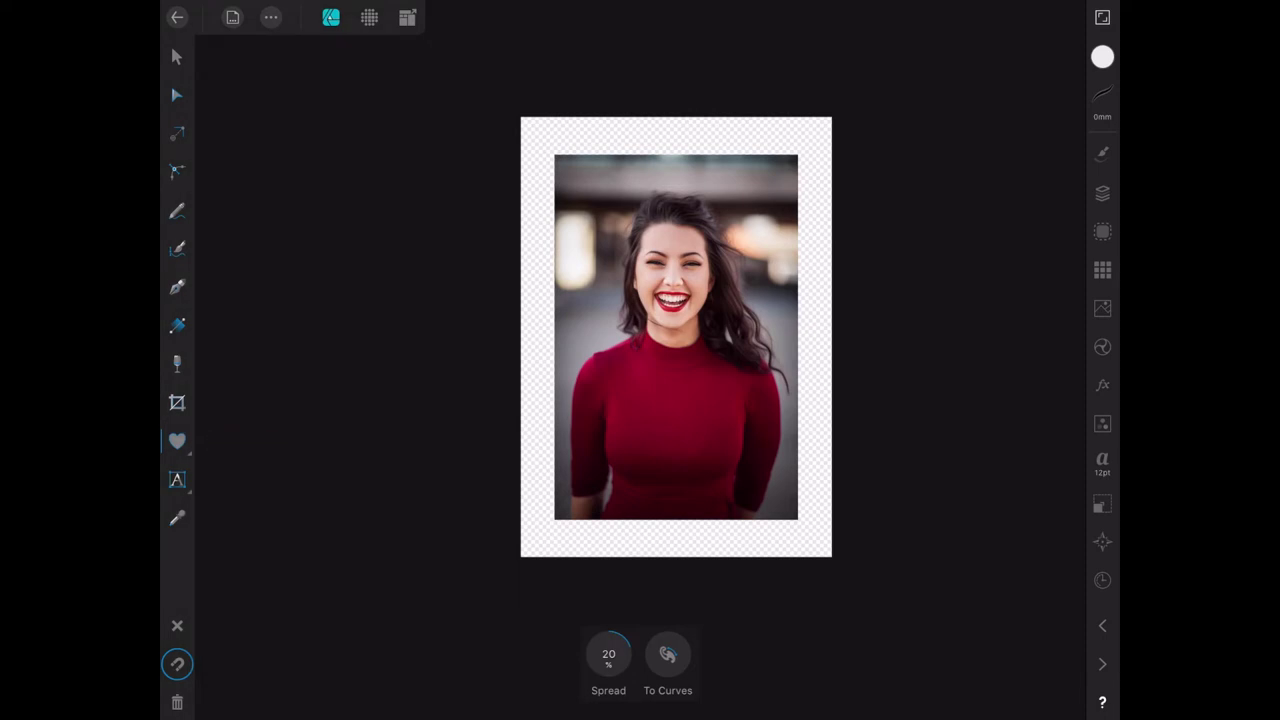
pyautogui.moveTo(600, 210); pyautogui.dragTo(787, 440)
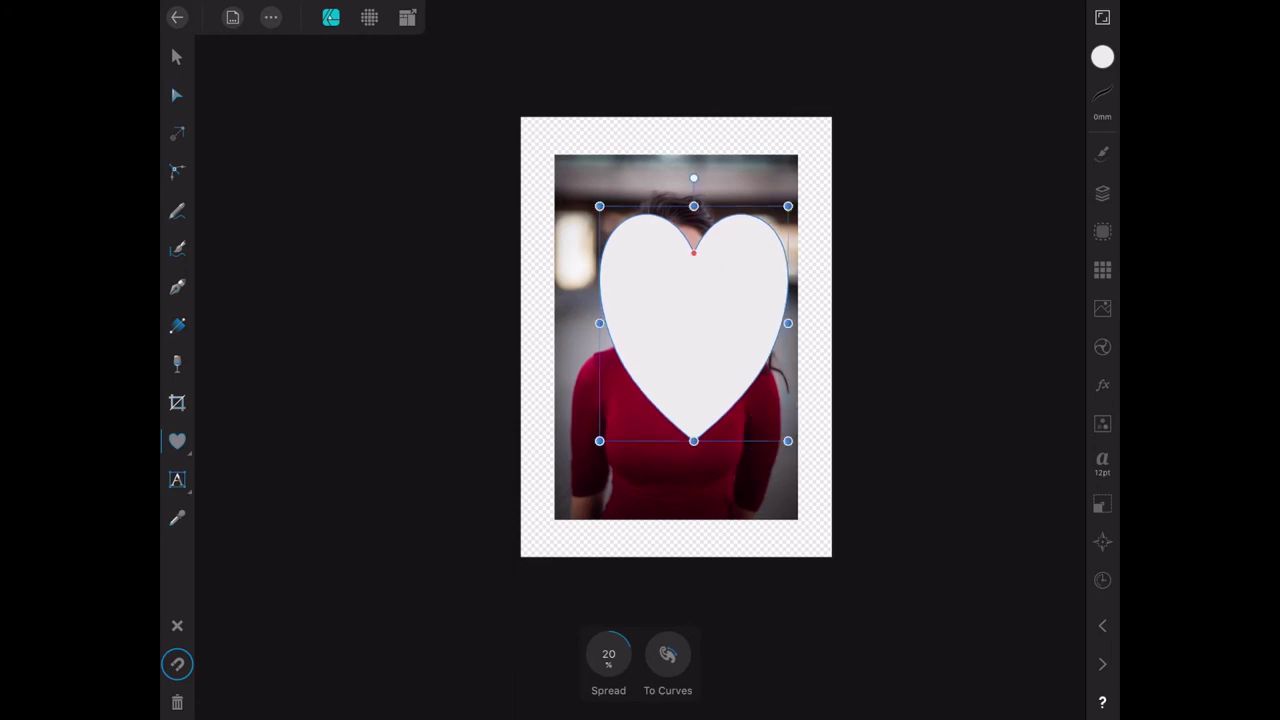
pyautogui.moveTo(694, 329); pyautogui.dragTo(699, 332)
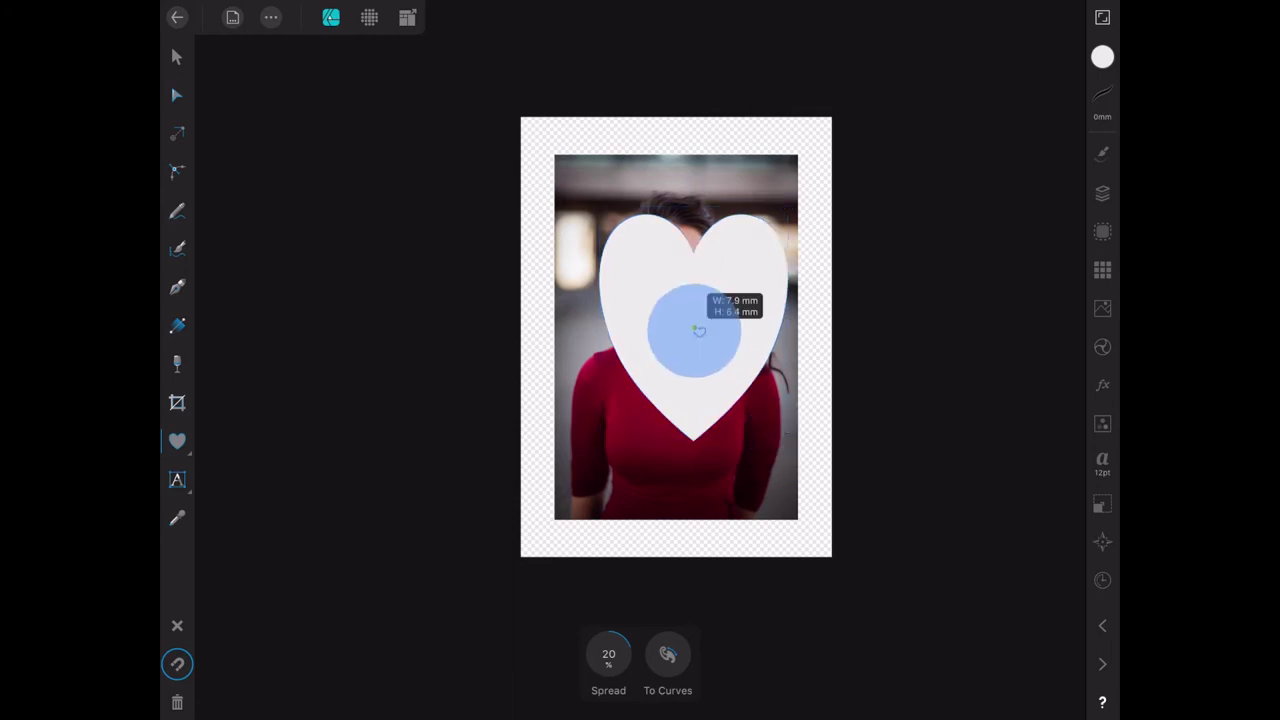
pyautogui.click(1102, 625)
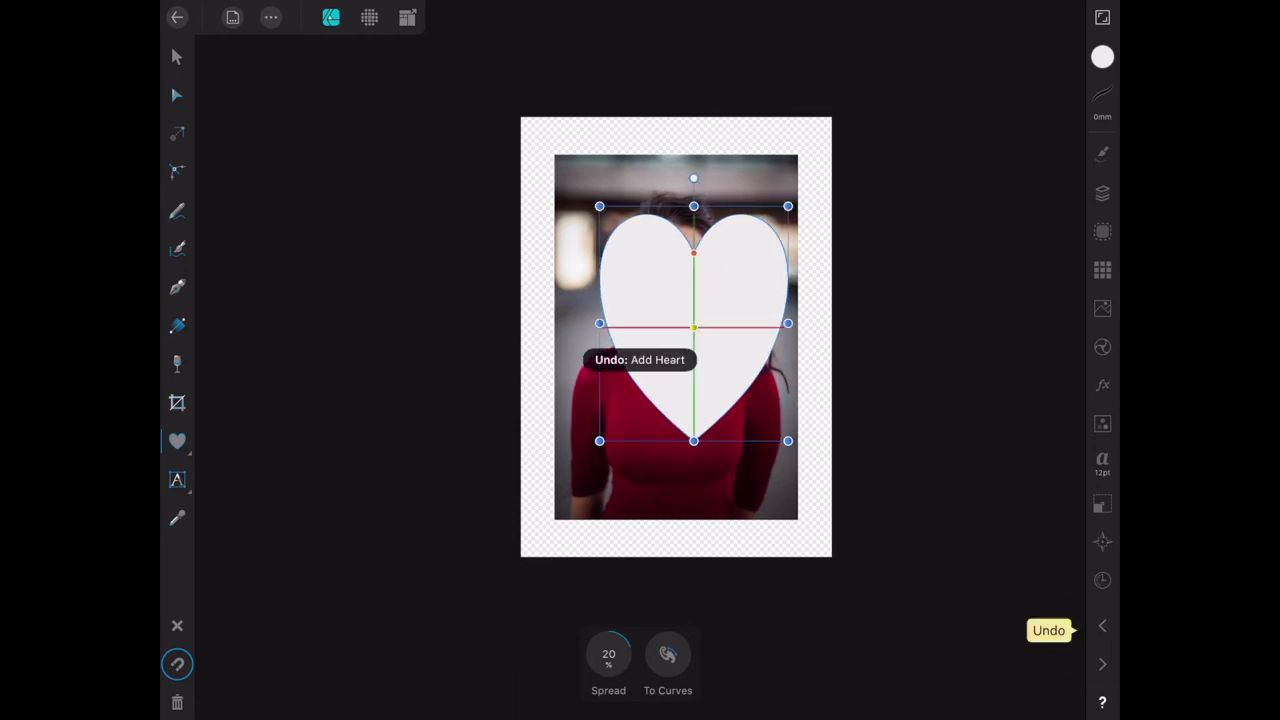
pyautogui.click(177, 57)
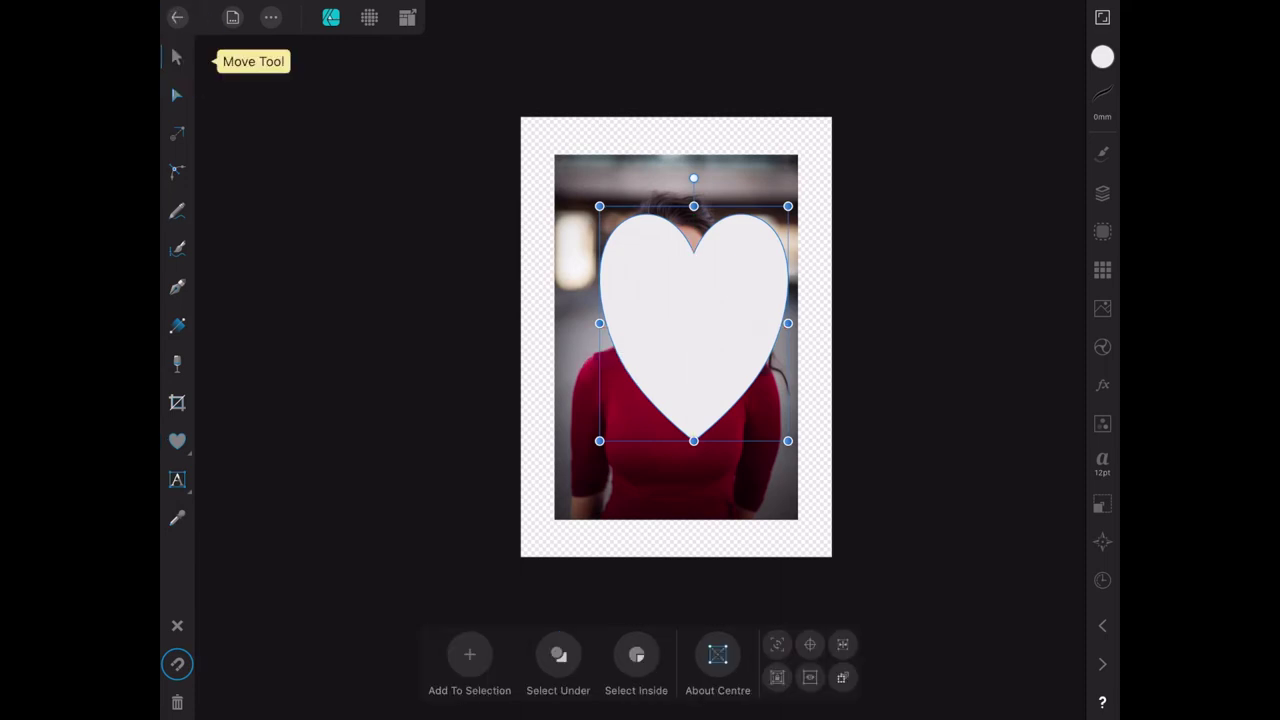
pyautogui.moveTo(716, 330); pyautogui.dragTo(697, 306)
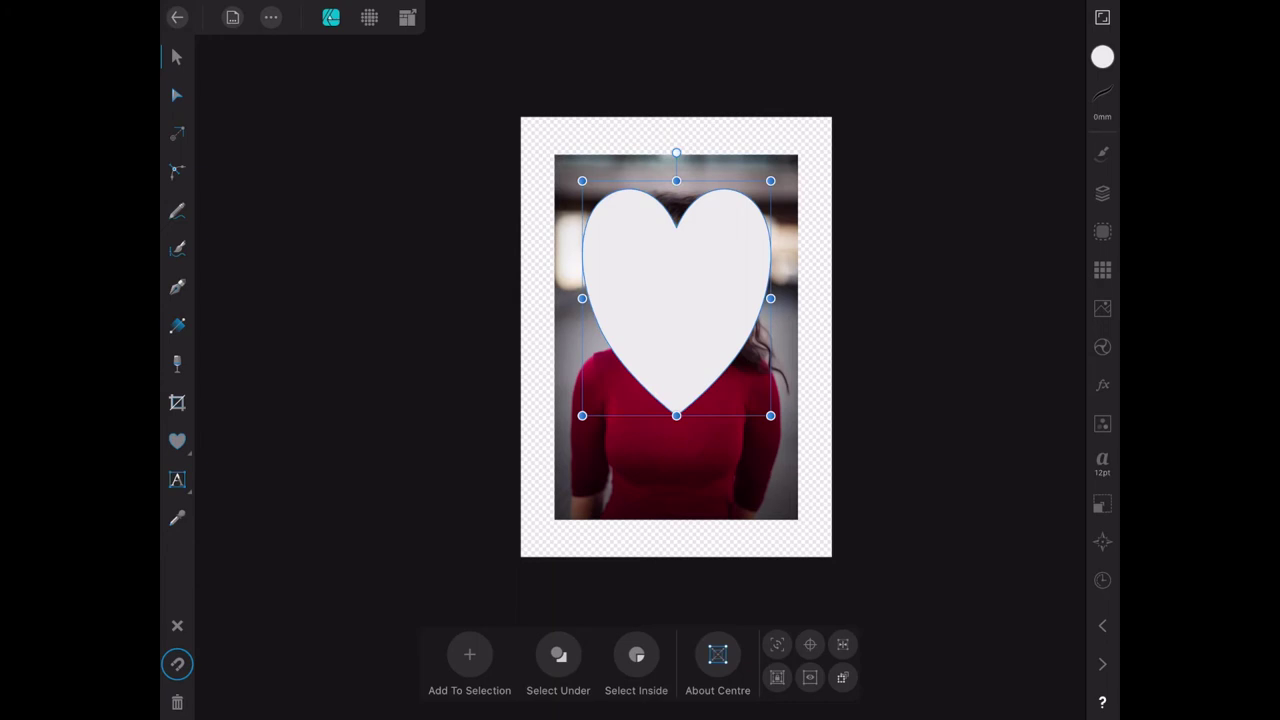
pyautogui.click(1102, 193)
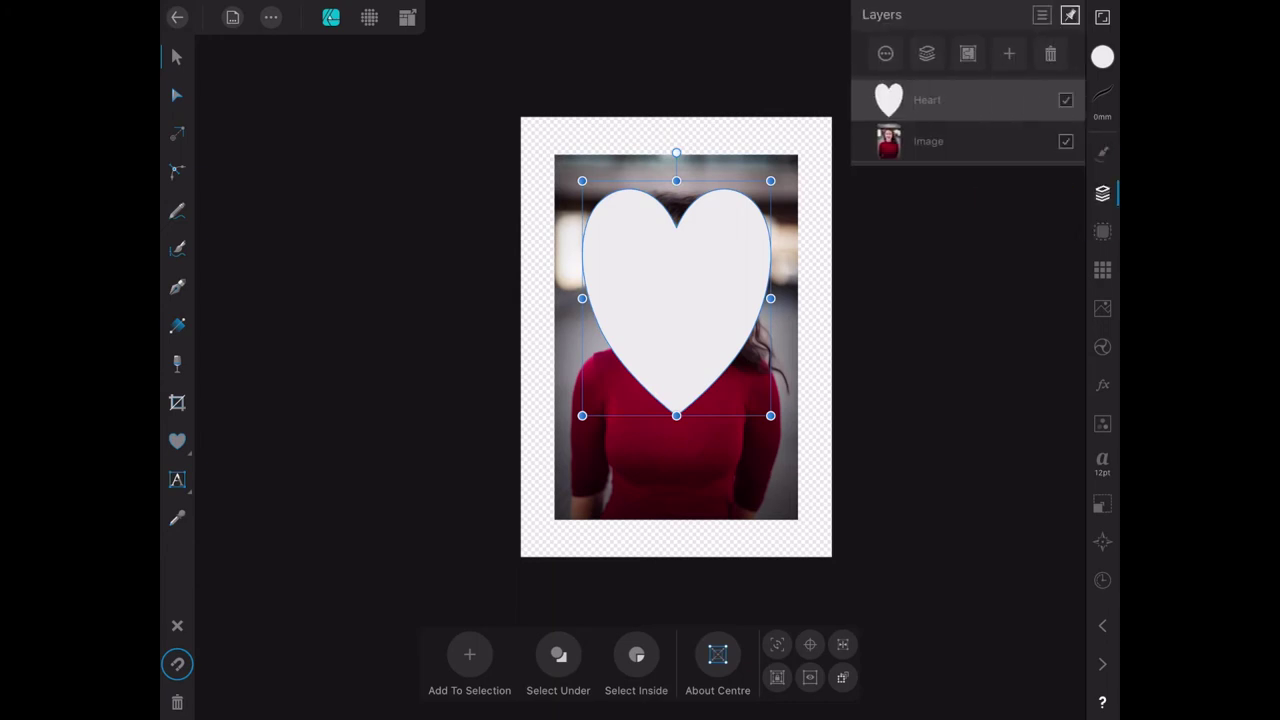
# Step: Clip the Image layer into the Heart layer and shift the photo down so her face fills it
pyautogui.click(971, 143)
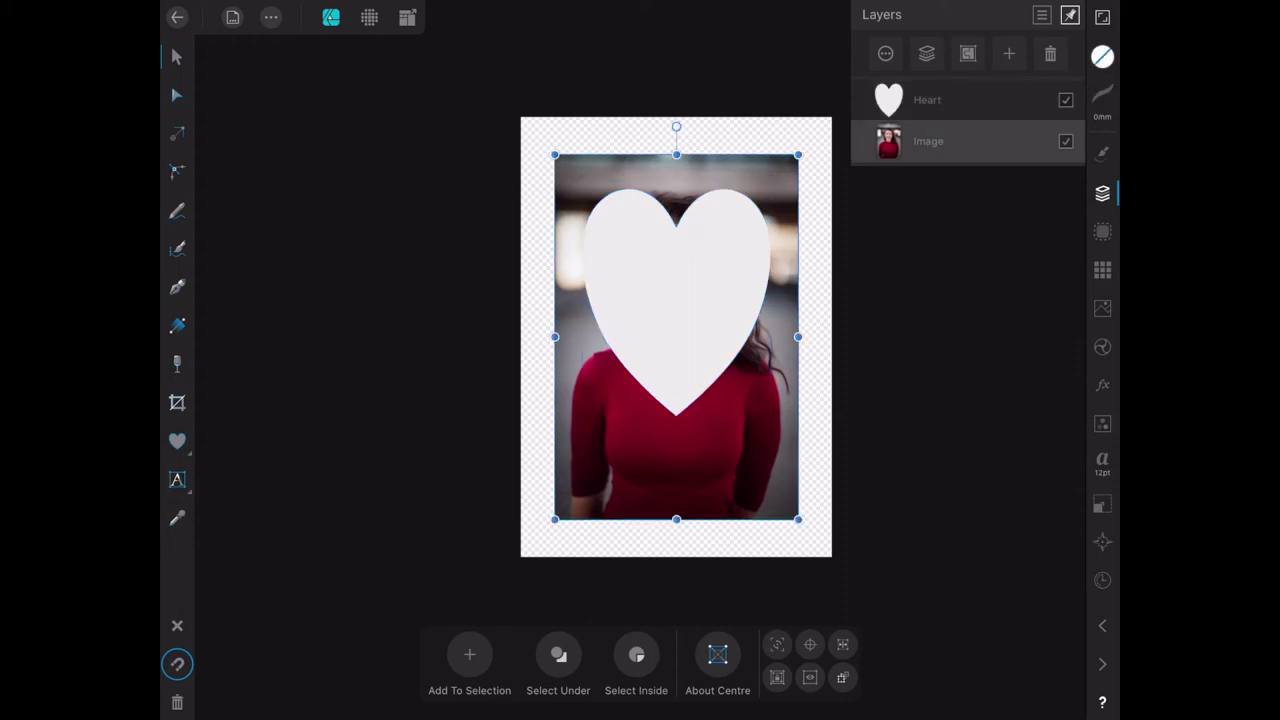
pyautogui.moveTo(983, 140); pyautogui.dragTo(977, 104)
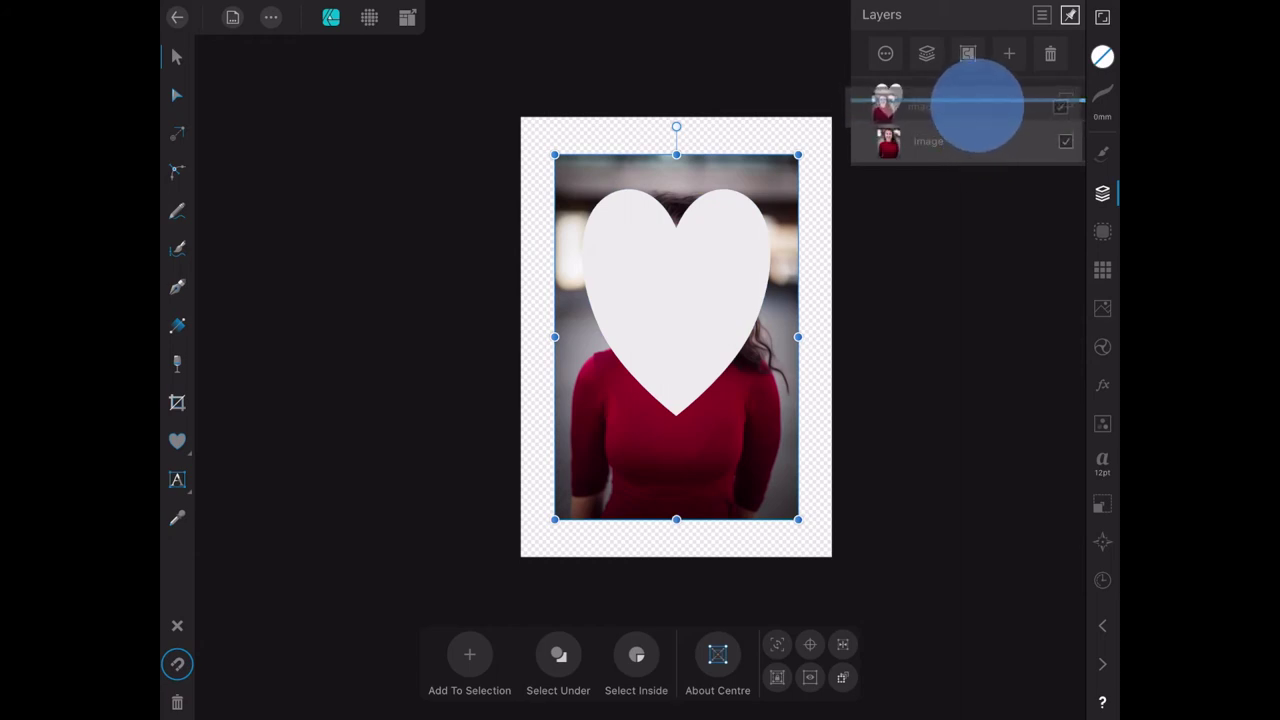
pyautogui.moveTo(977, 104); pyautogui.dragTo(977, 106)
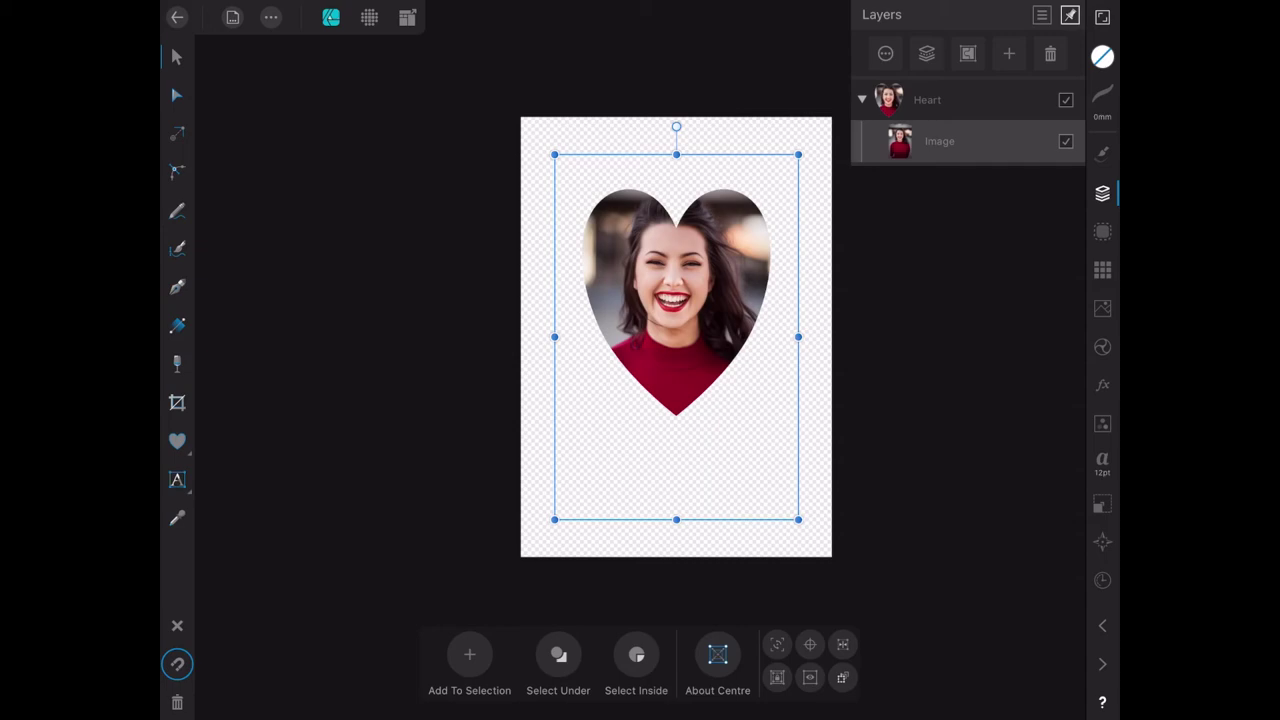
pyautogui.moveTo(754, 384); pyautogui.dragTo(754, 418)
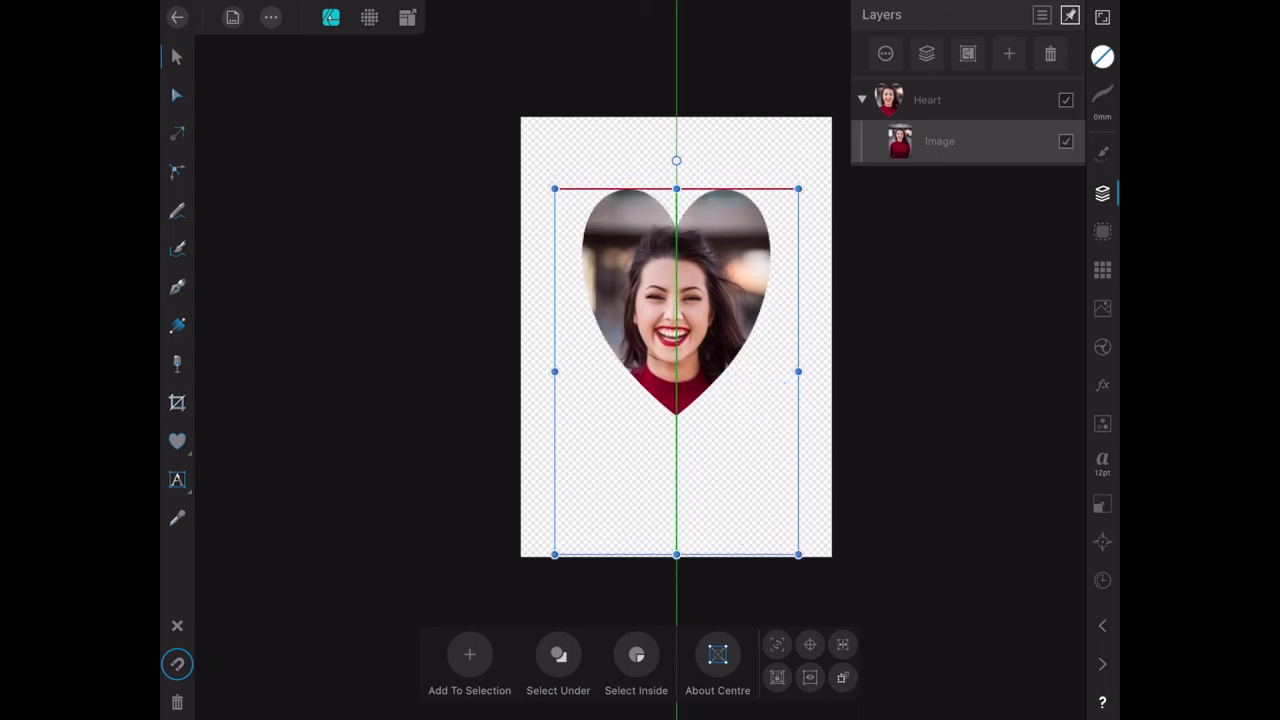
pyautogui.press('Escape')
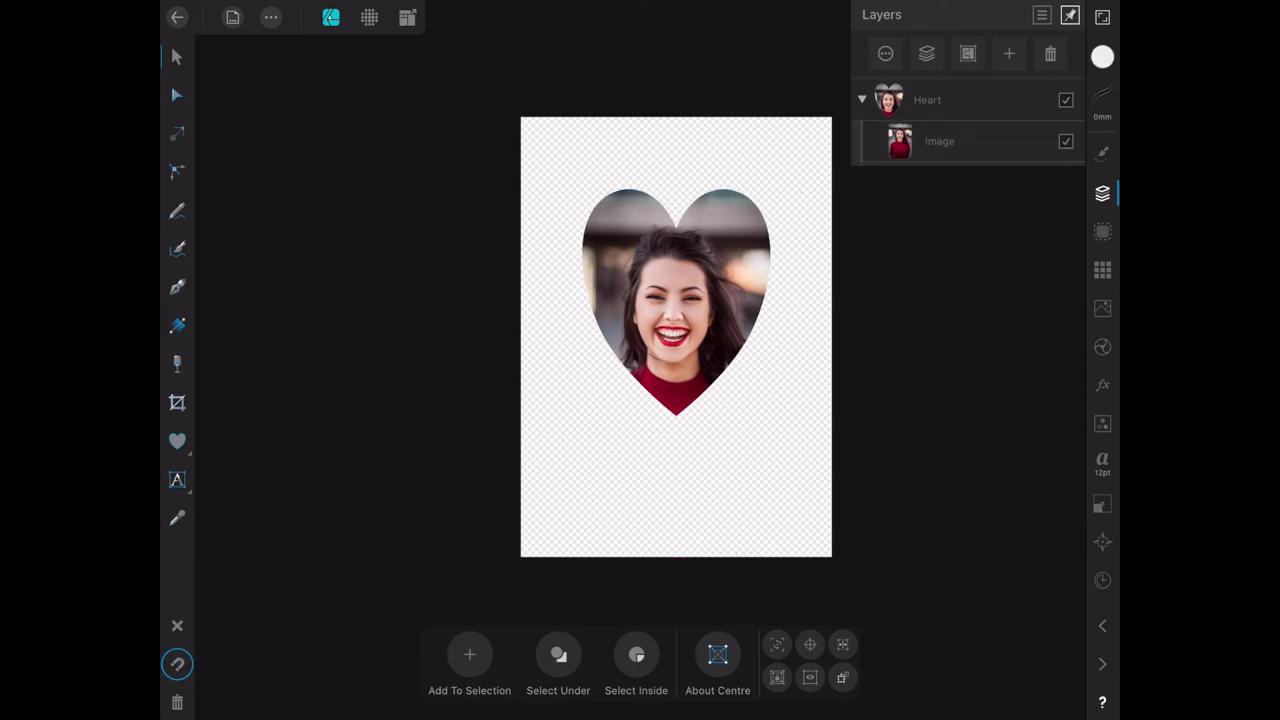
# Step: Widen the heart on both sides and stretch its point lower to show more of the portrait
pyautogui.click(960, 100)
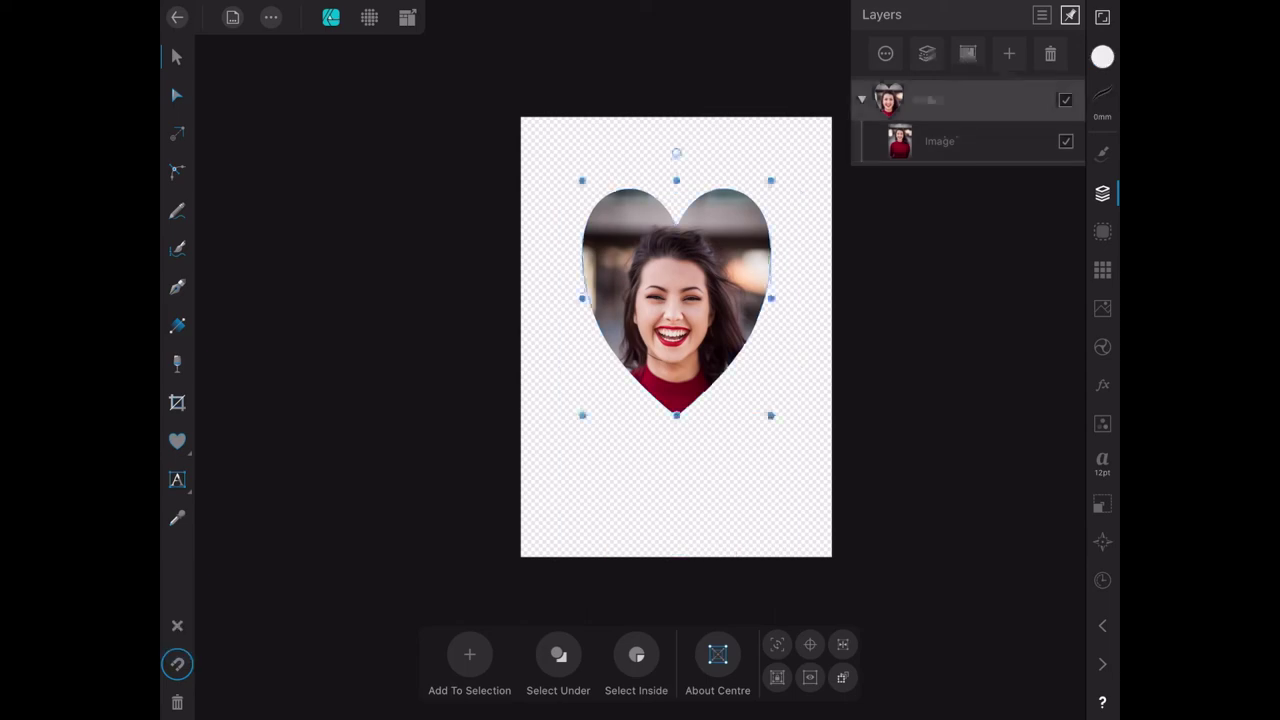
pyautogui.moveTo(770, 298); pyautogui.dragTo(802, 298)
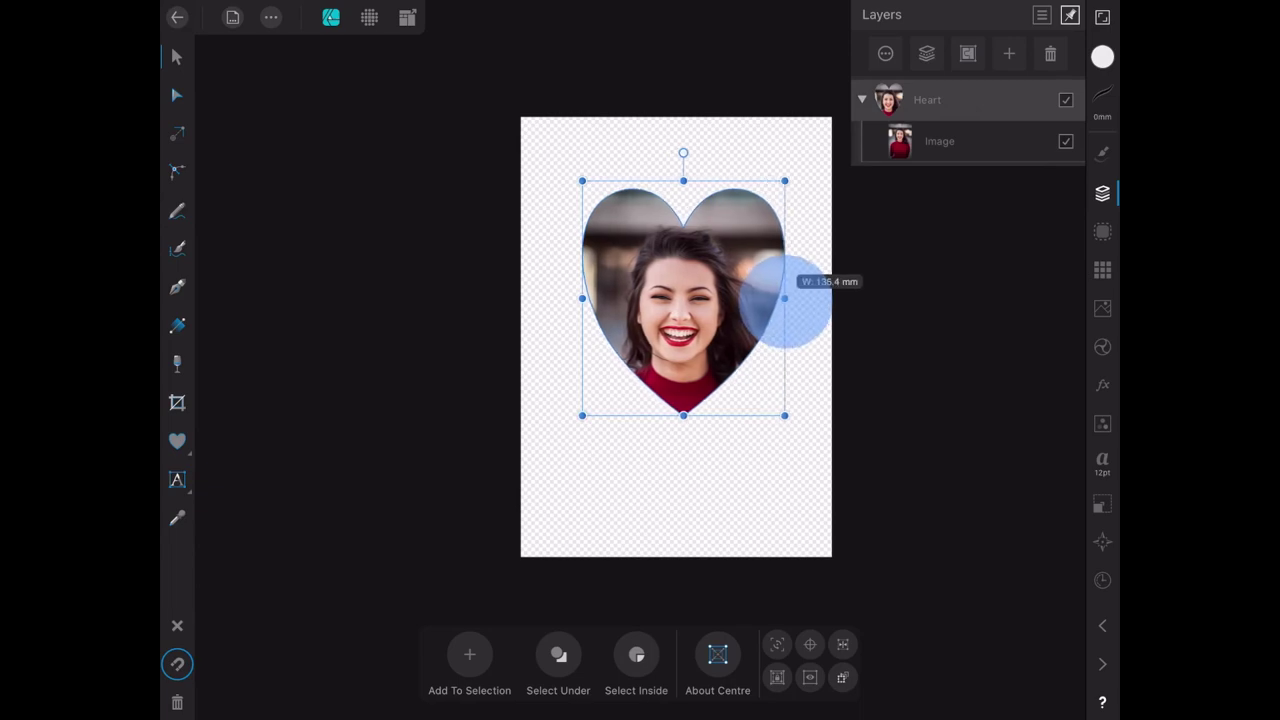
pyautogui.moveTo(582, 298); pyautogui.dragTo(559, 298)
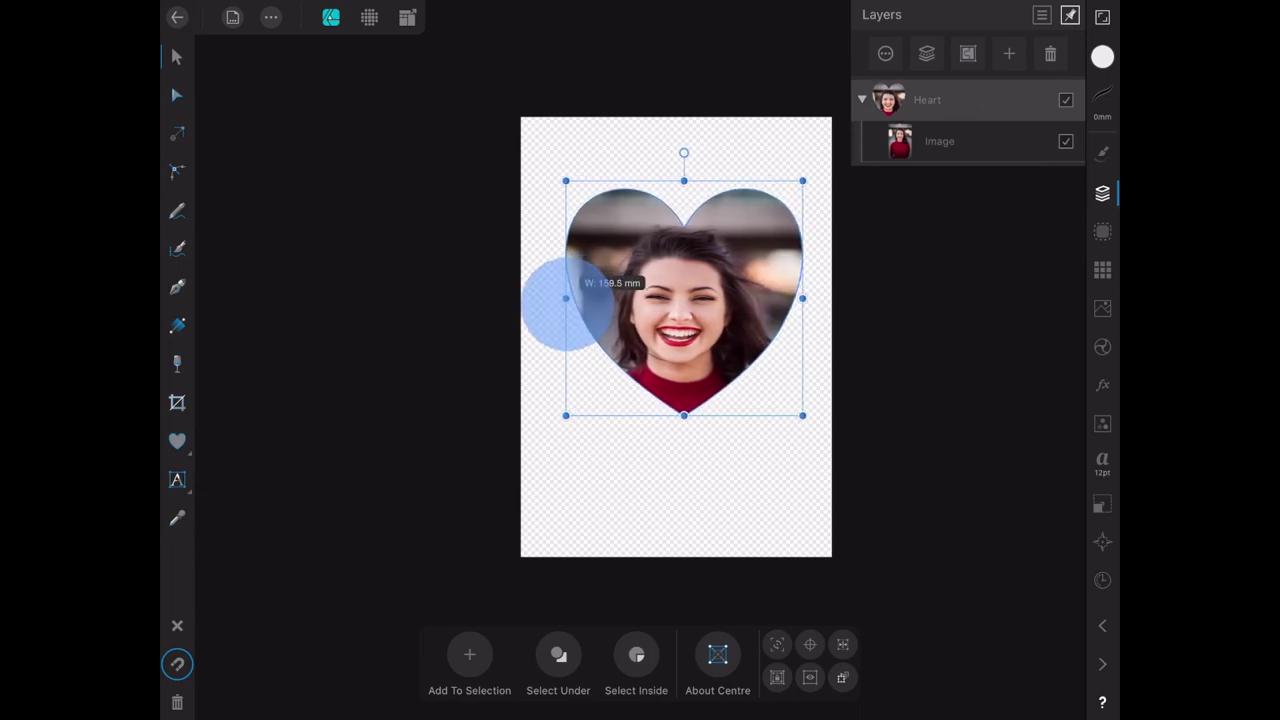
pyautogui.moveTo(680, 415); pyautogui.dragTo(680, 467)
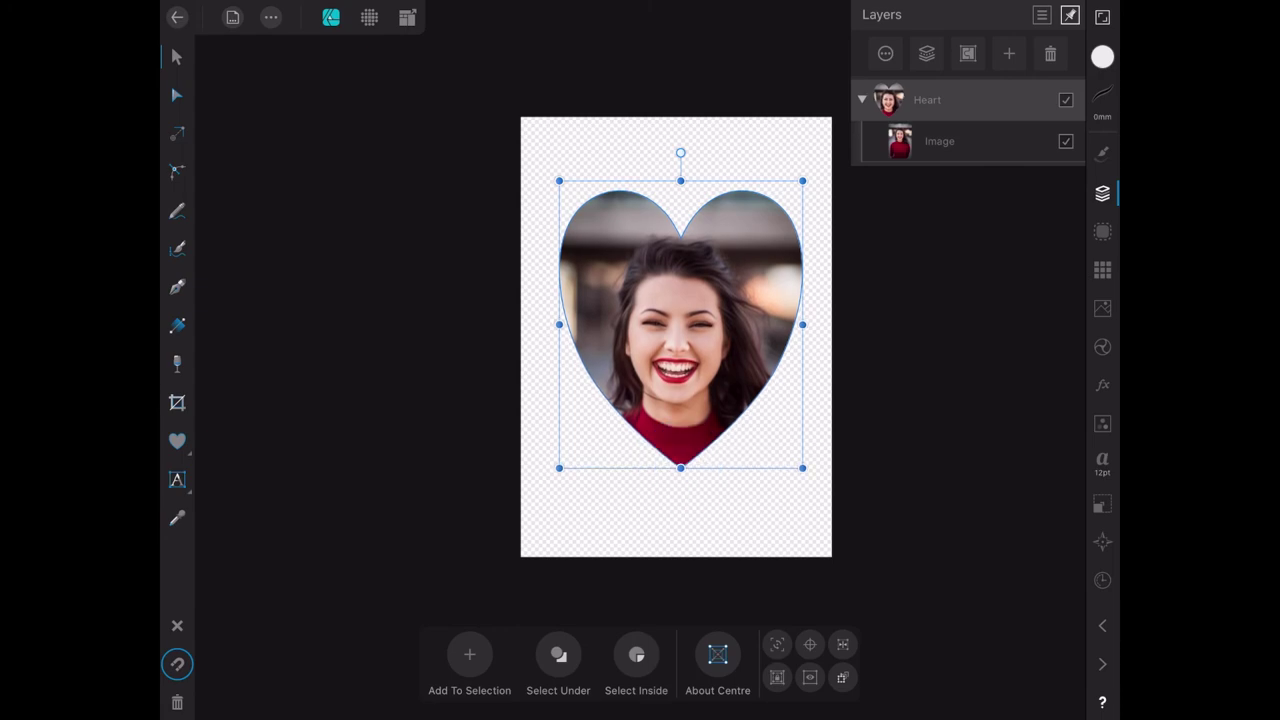
pyautogui.click(177, 625)
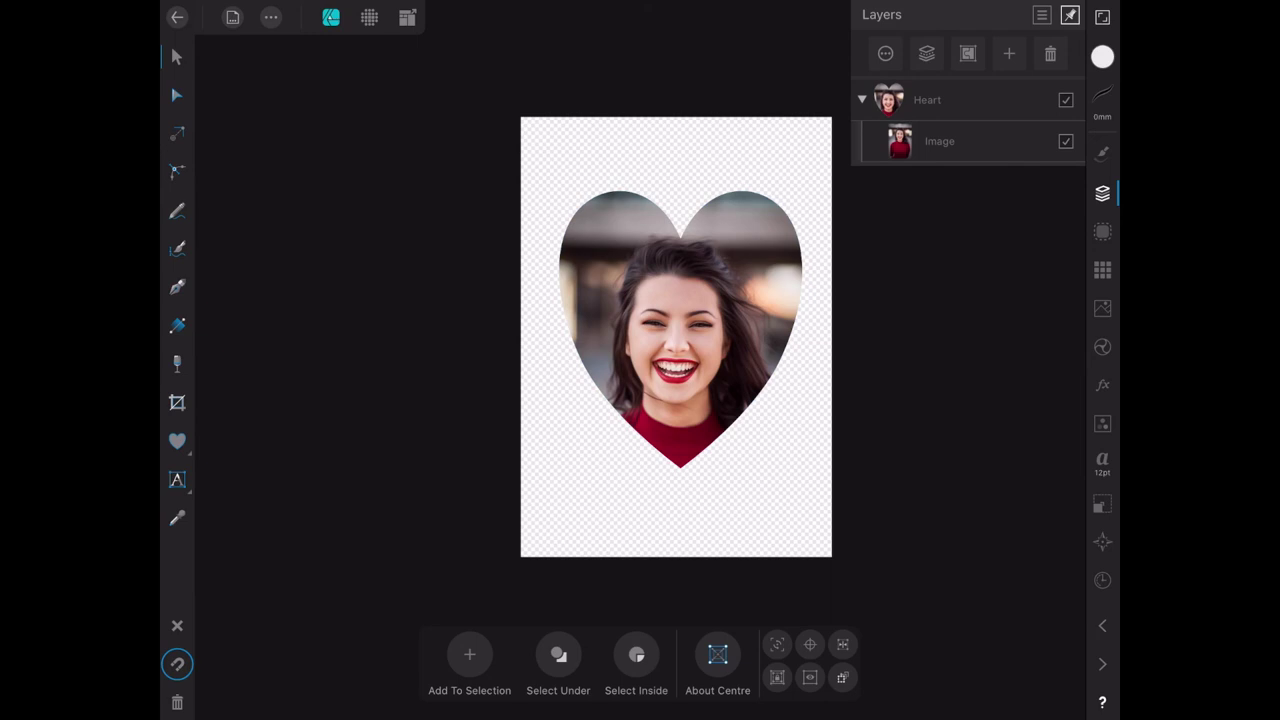
pyautogui.click(977, 103)
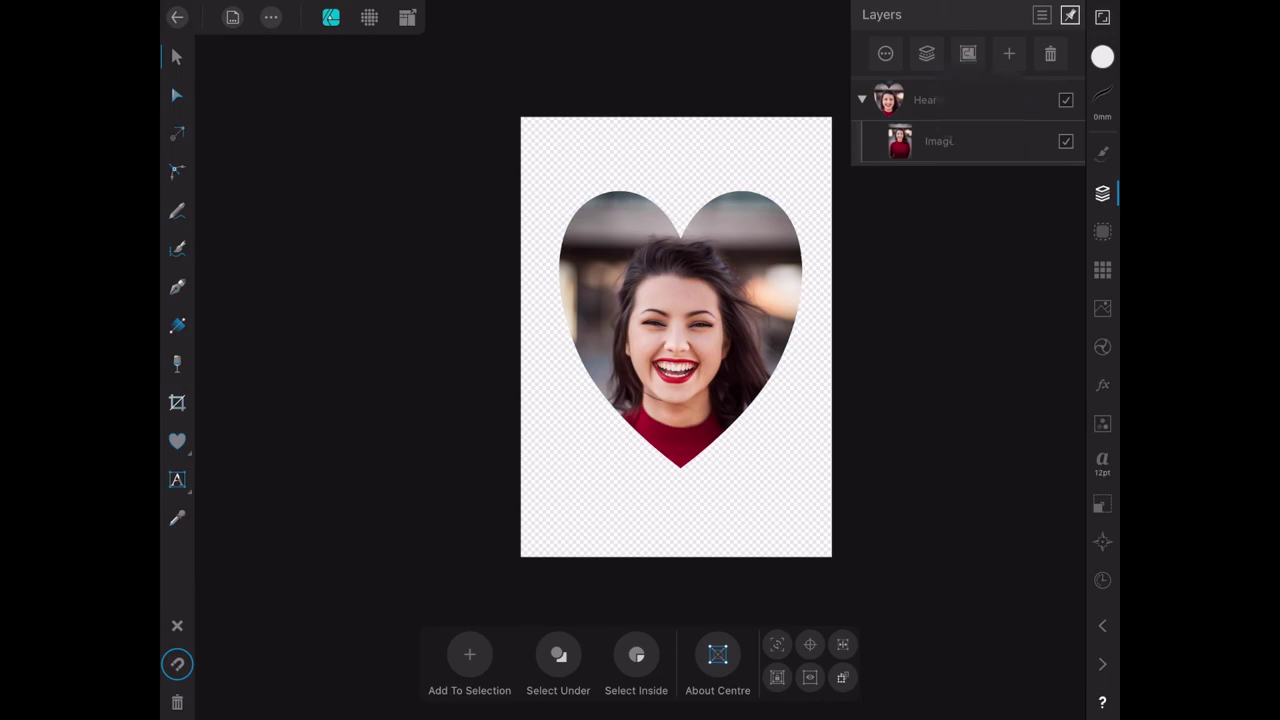